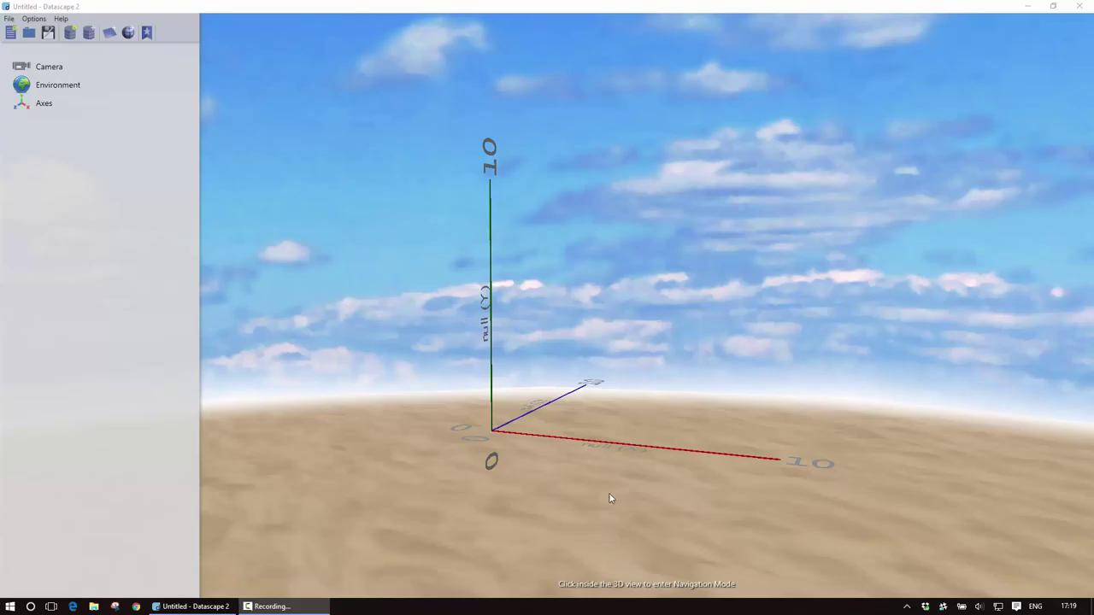
Add a scenery panel to the scene and rename it Map.
click(651, 395)
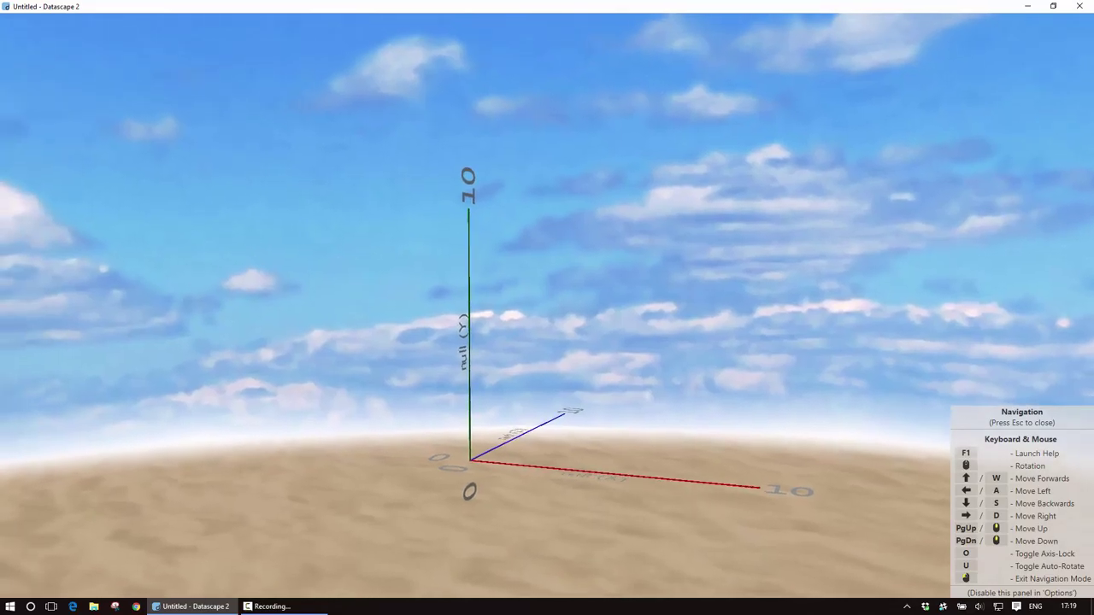
click(650, 394)
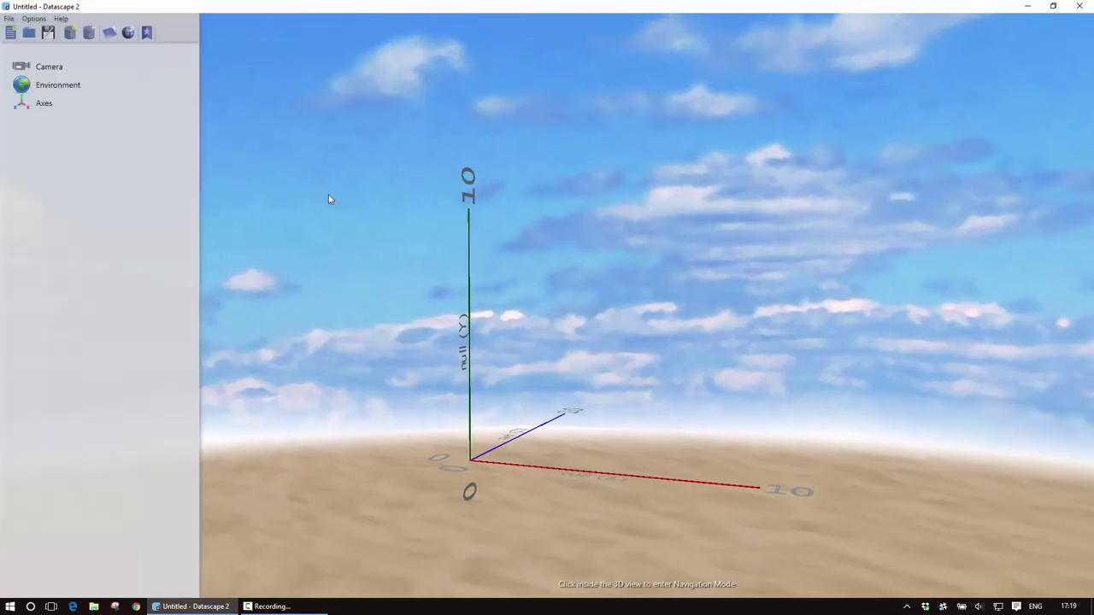
click(109, 34)
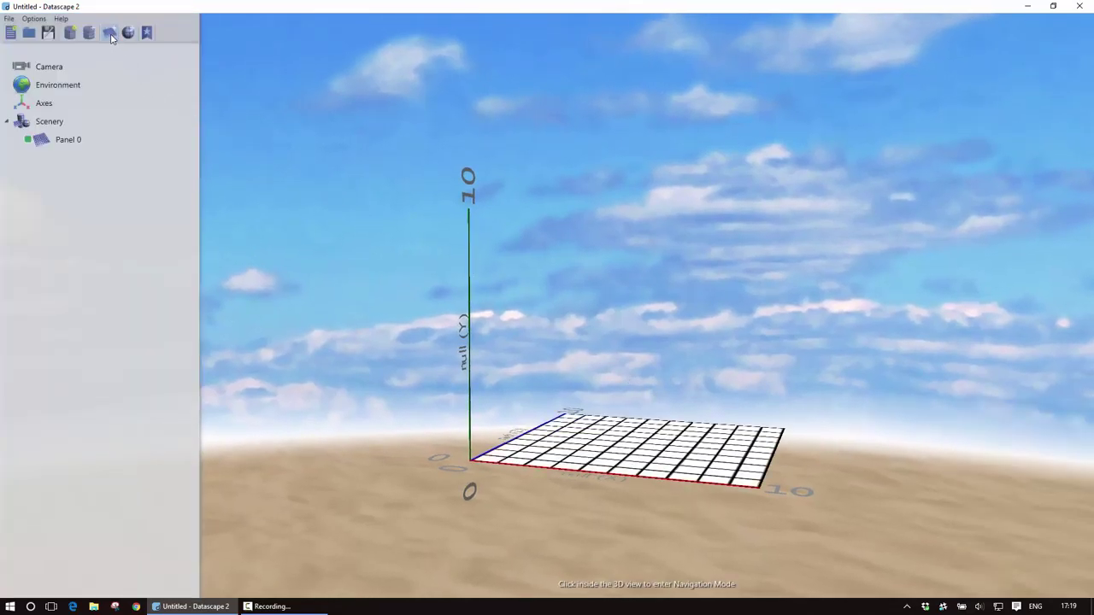
click(68, 140)
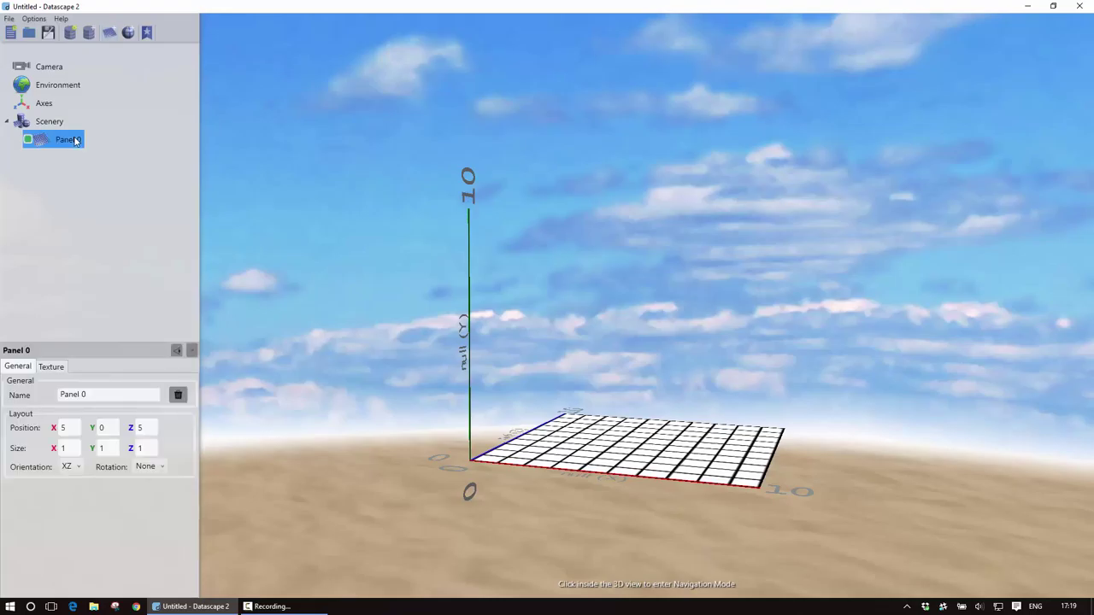
drag(94, 393, 60, 398)
text(Map)
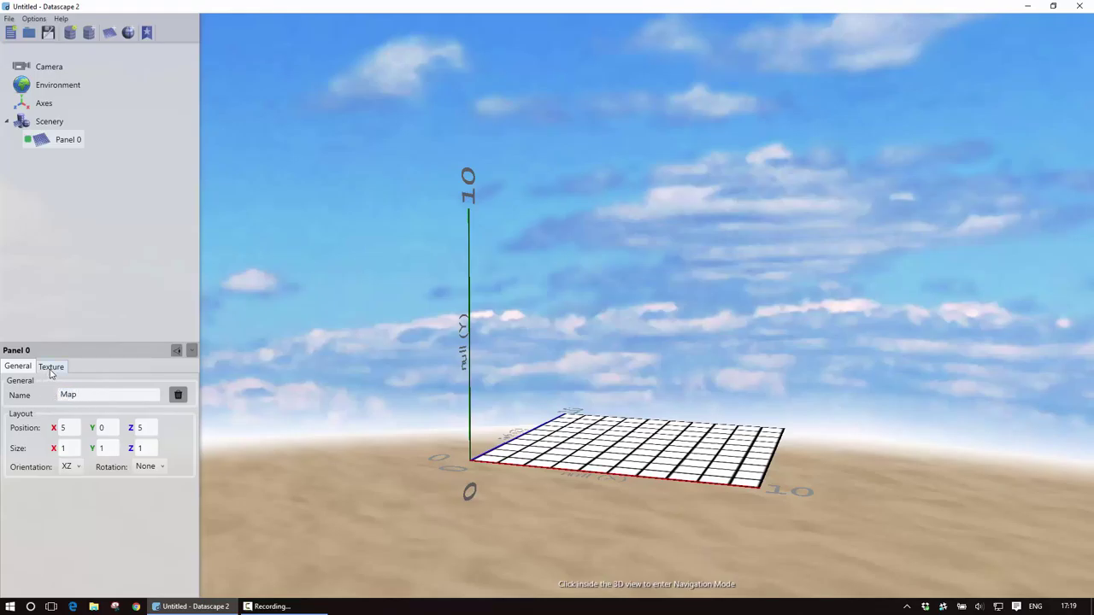
Apply the OpenStreetMap texture to the Map panel.
click(49, 367)
click(77, 386)
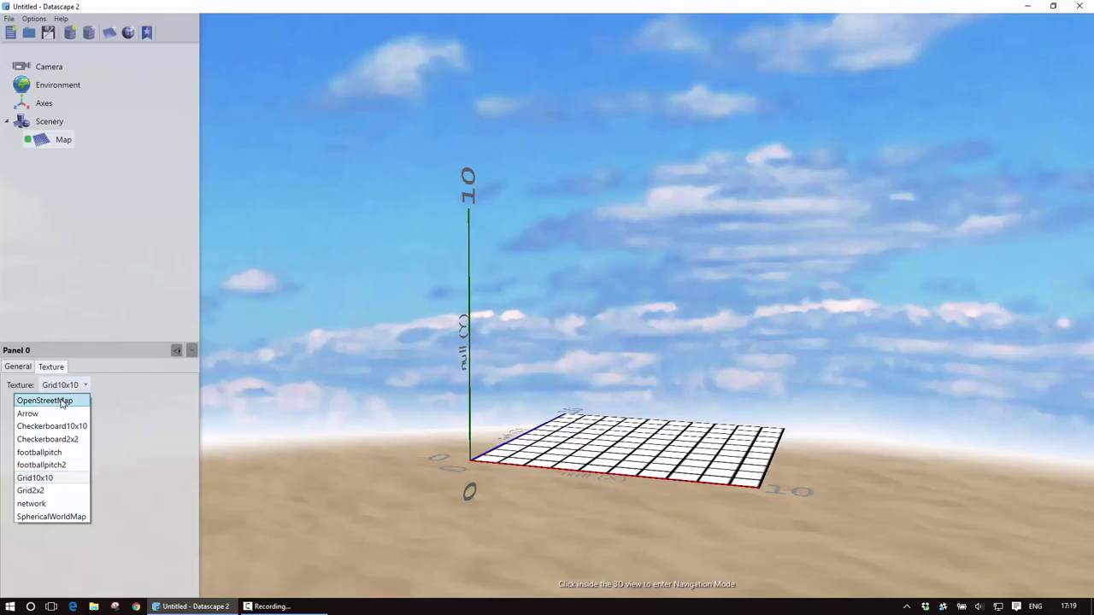
click(61, 401)
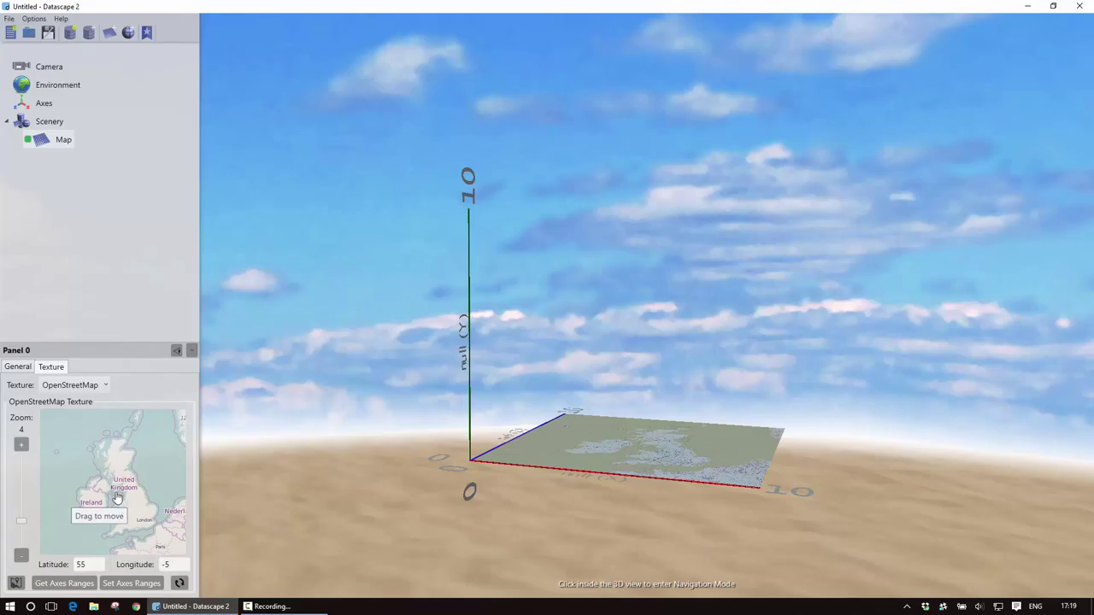
Frame the panel's OpenStreetMap texture on the Birmingham area at zoom level 10, centred at about latitude 52.5374, longitude -1.8634.
drag(117, 497, 102, 485)
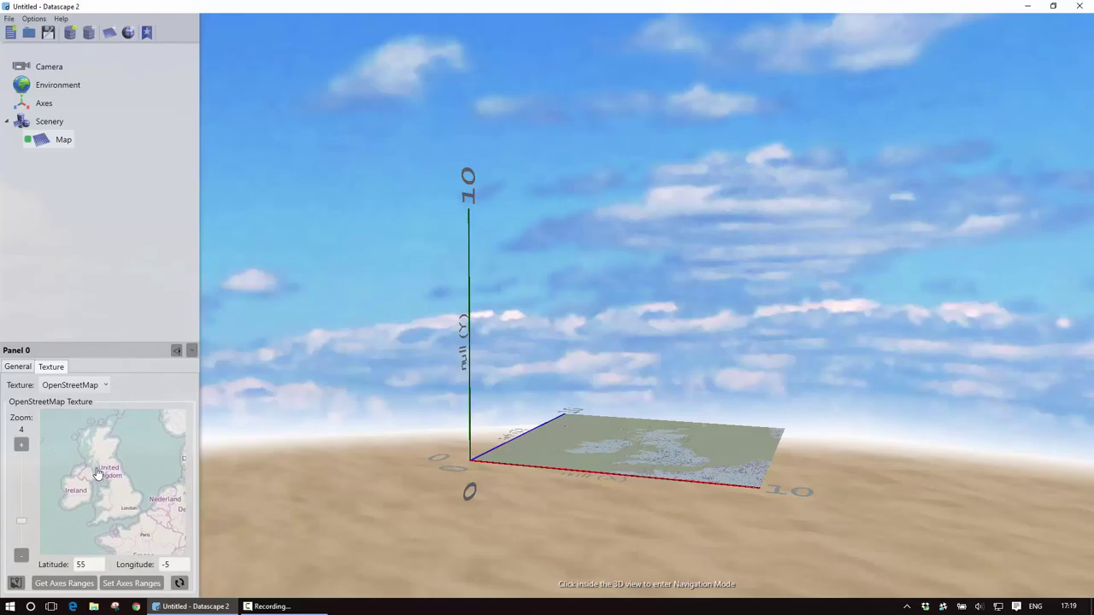
click(21, 445)
click(22, 444)
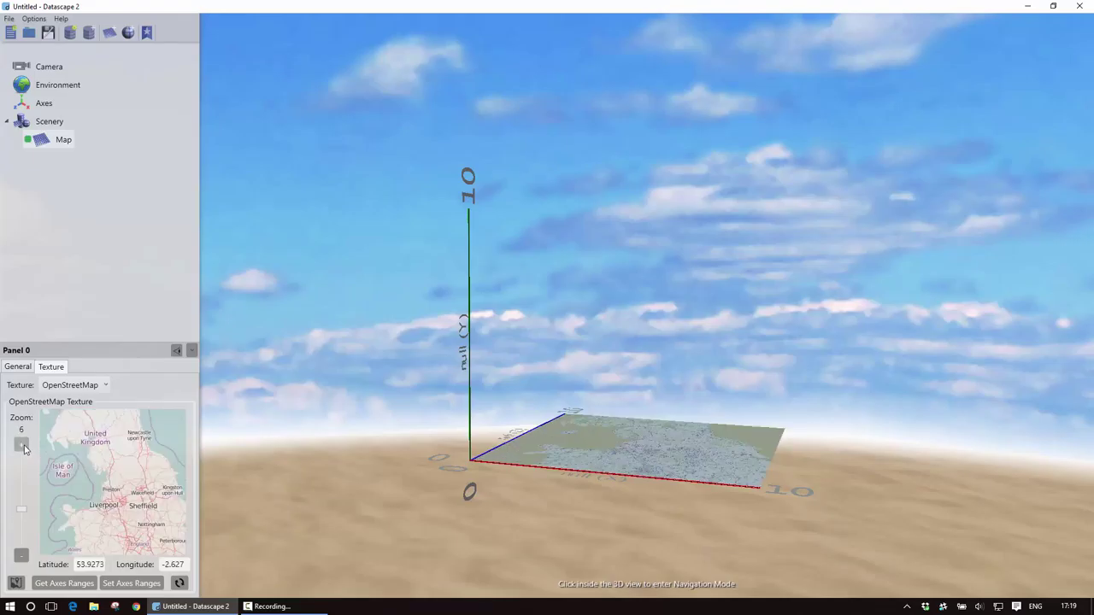
click(21, 444)
drag(174, 534, 130, 419)
click(22, 445)
click(21, 444)
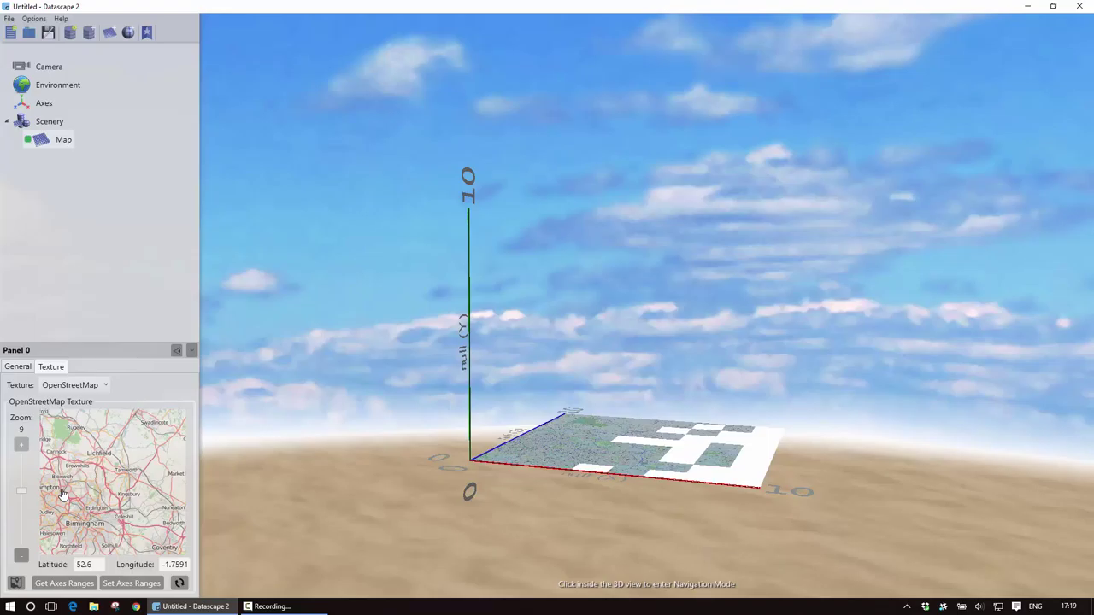
drag(63, 494, 91, 478)
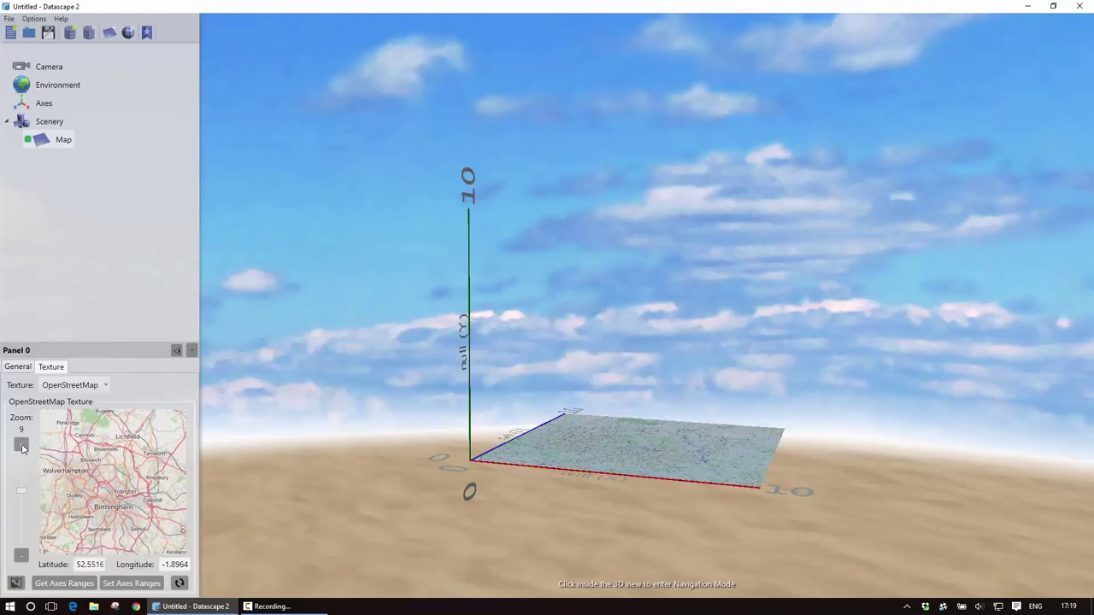
click(22, 445)
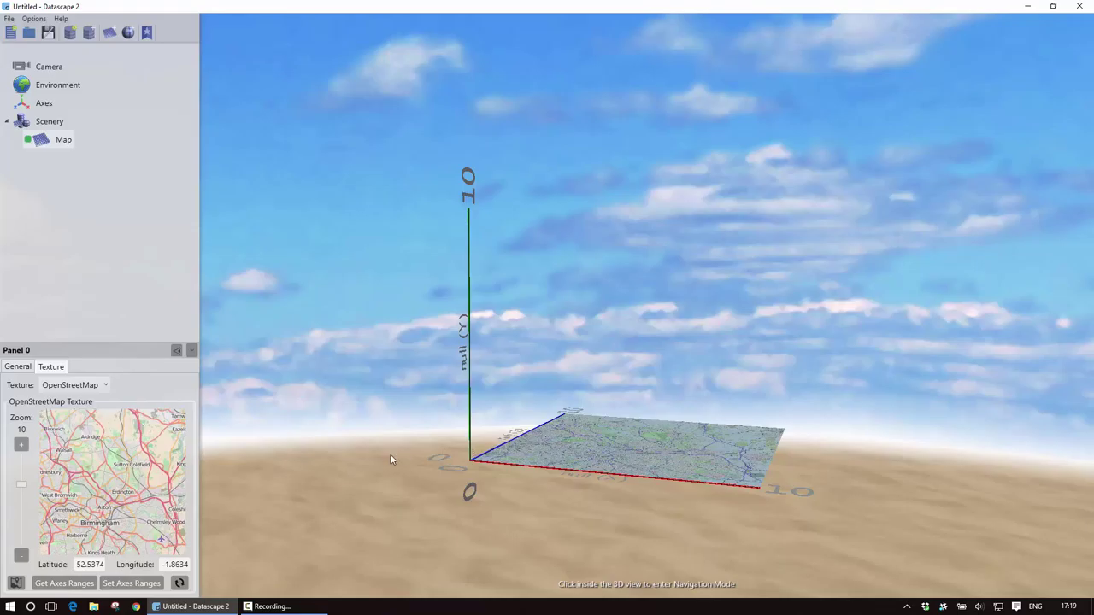
Set the axes ranges from the map's extent and hide the axes, keeping autoscaling off.
click(129, 585)
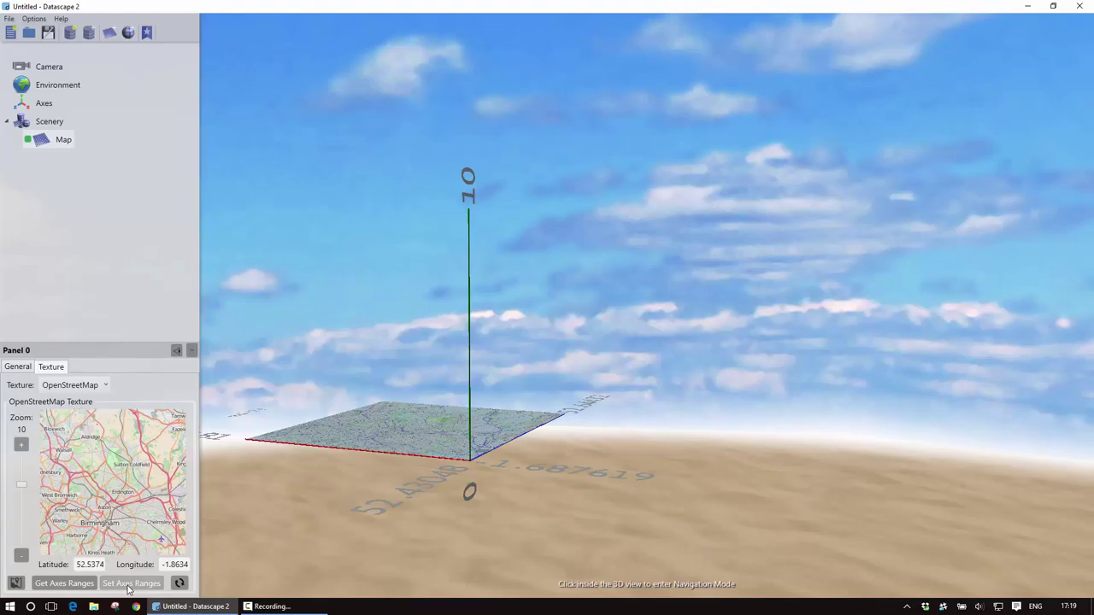
click(44, 103)
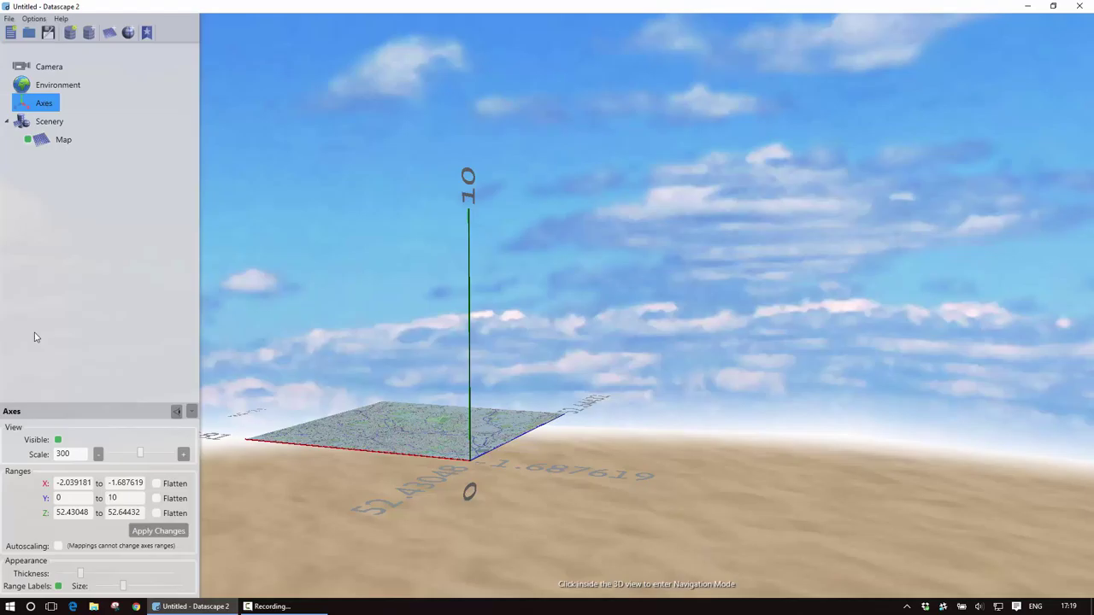
click(58, 547)
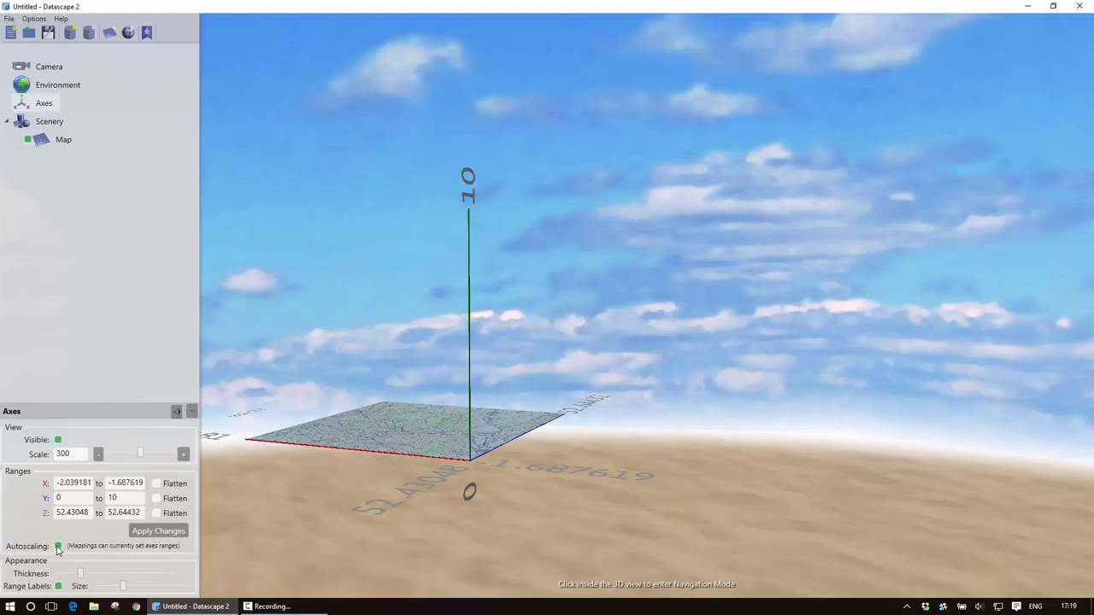
click(58, 547)
click(58, 440)
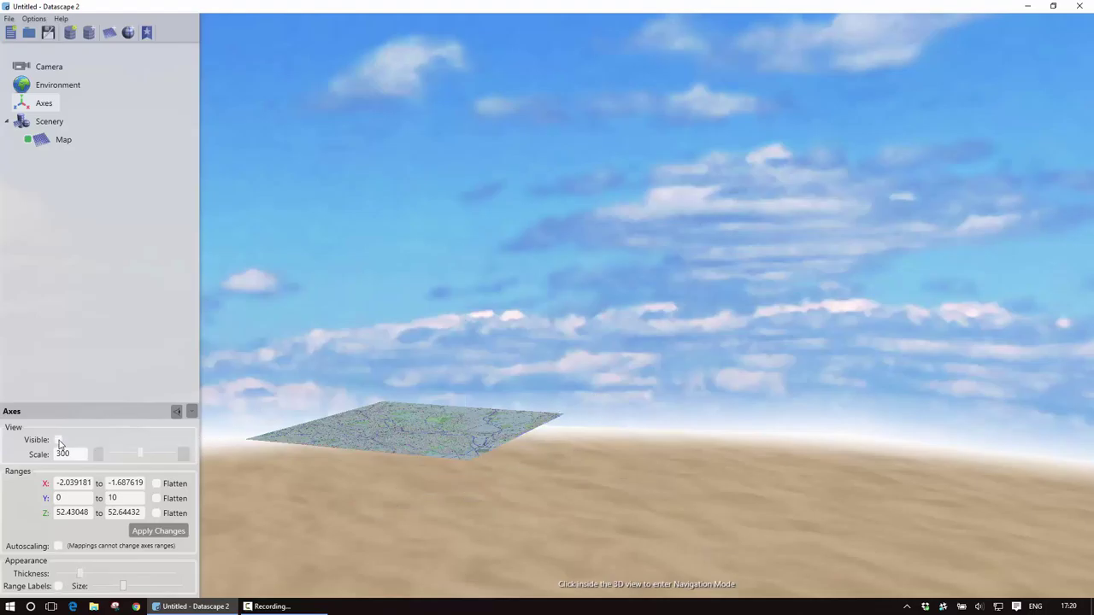
Create a File Reader data source and load Cycling Data.csv from the Demo - GPS folder.
click(72, 35)
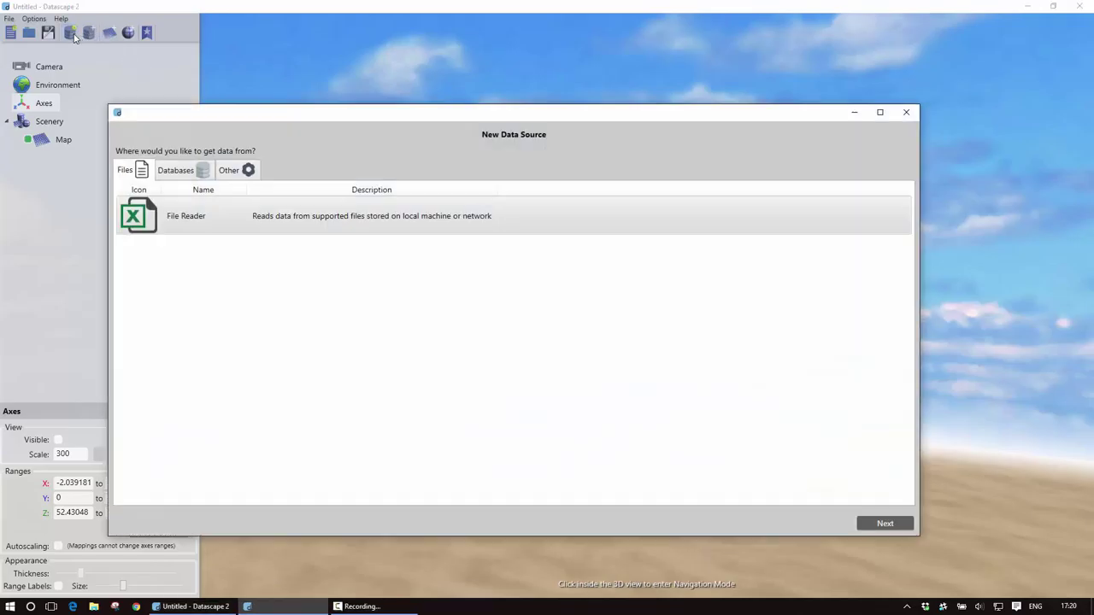
double_click(254, 217)
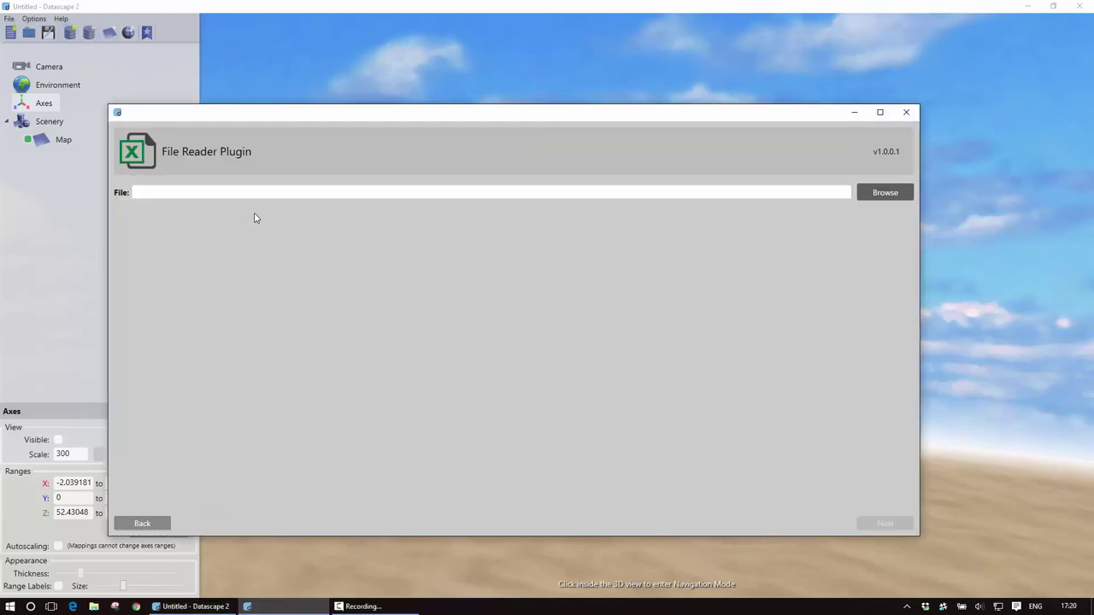
click(859, 199)
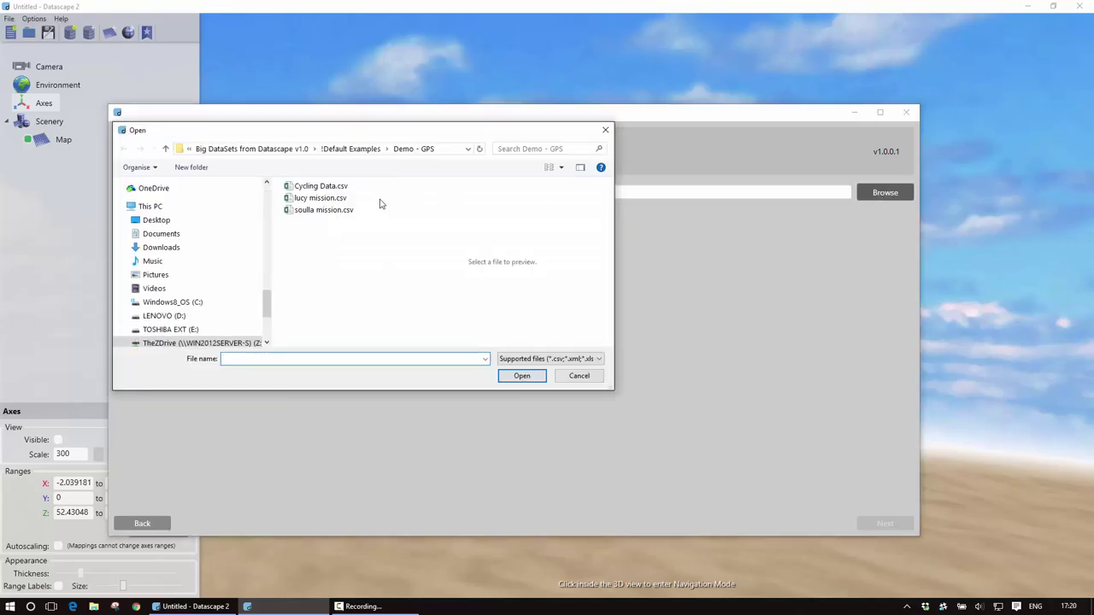
click(338, 187)
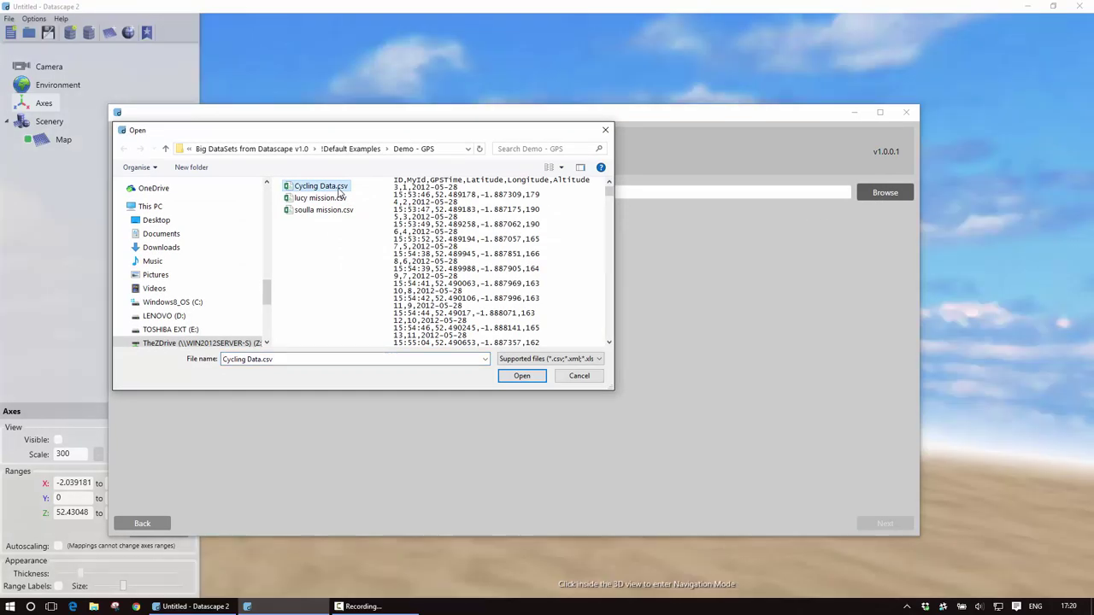
click(523, 377)
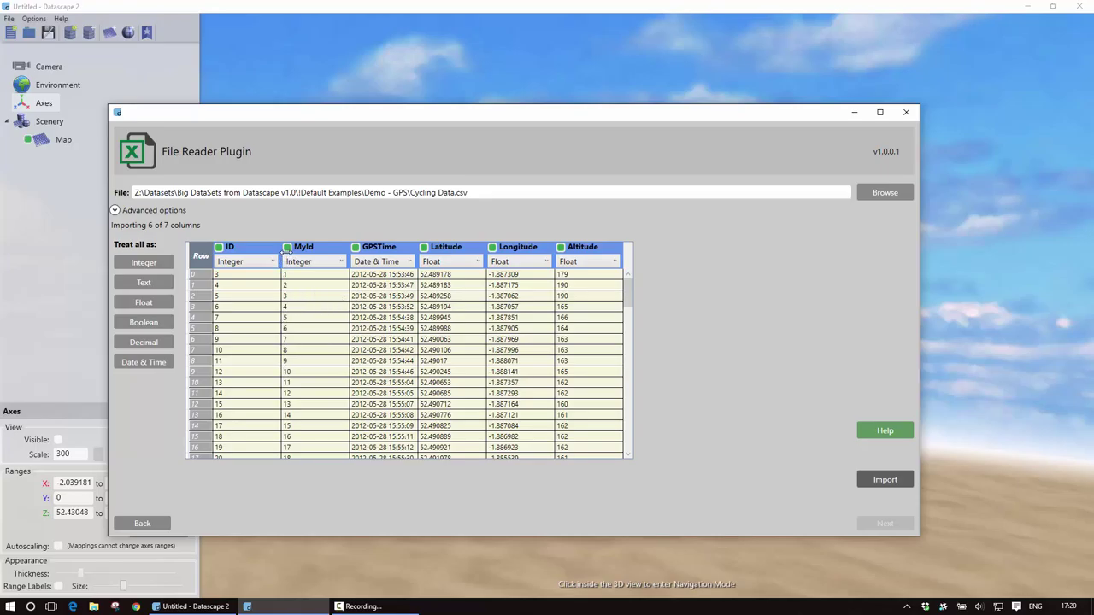
Exclude the MyId column and import the remaining cycling data columns.
click(287, 248)
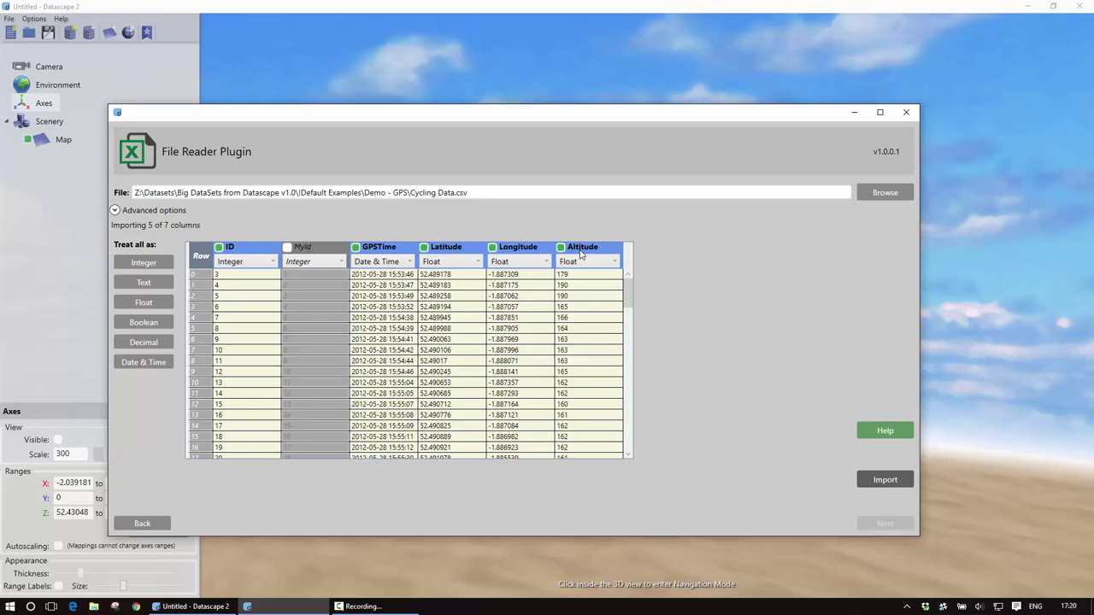
click(885, 480)
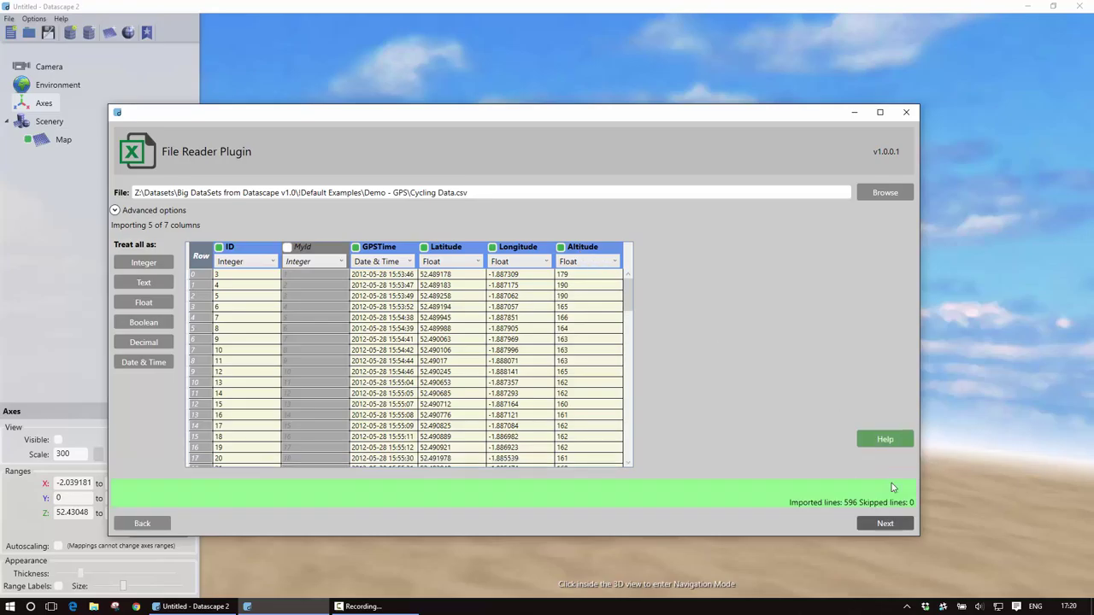
click(895, 525)
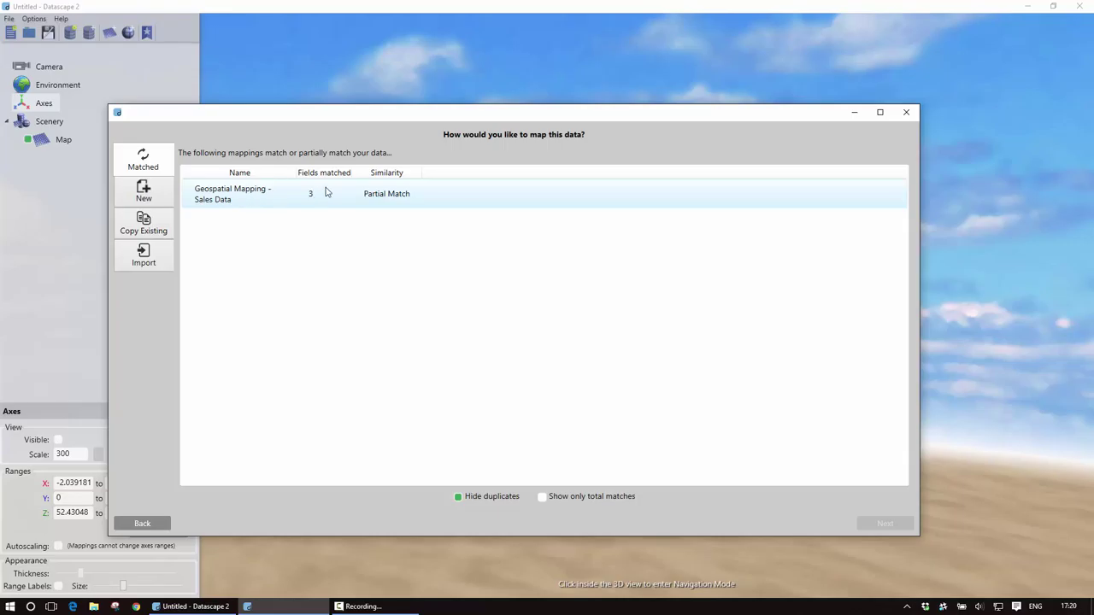
Create a new Geospatial Mapping for the imported cycling data.
click(155, 198)
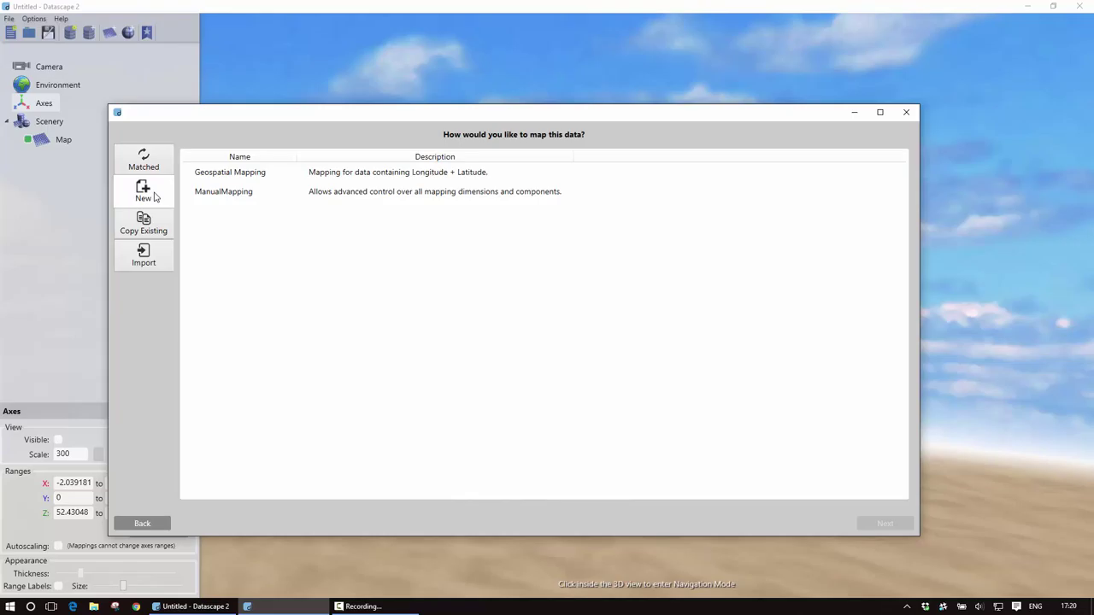
click(234, 174)
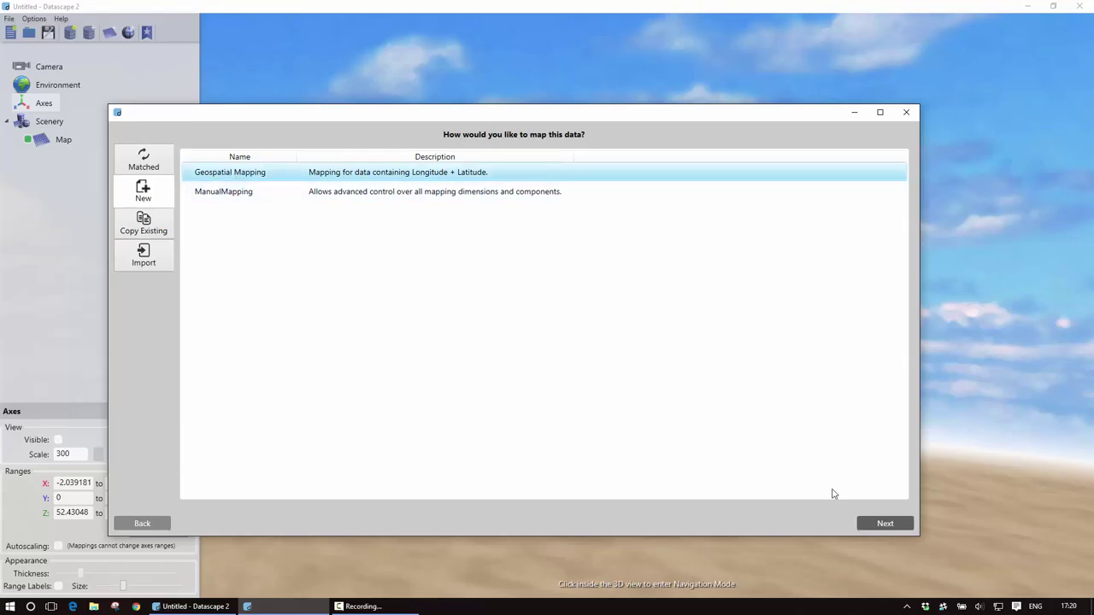
click(895, 524)
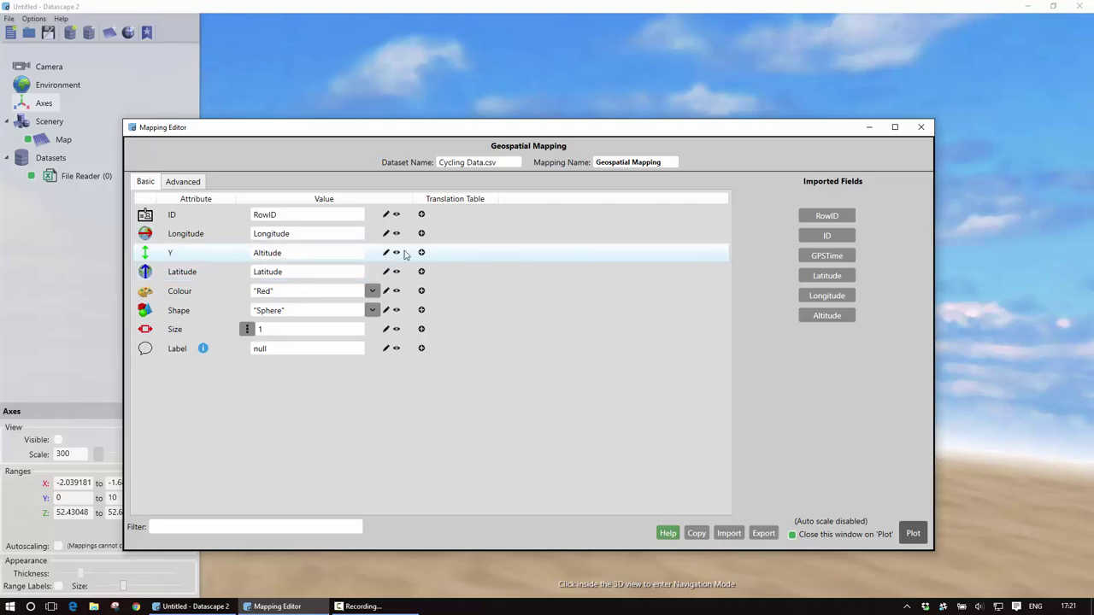
Keep Latitude as the latitude field, set the mapping's Y value to 0, and plot the cycling data.
mouse_move(827, 277)
drag(826, 277, 332, 272)
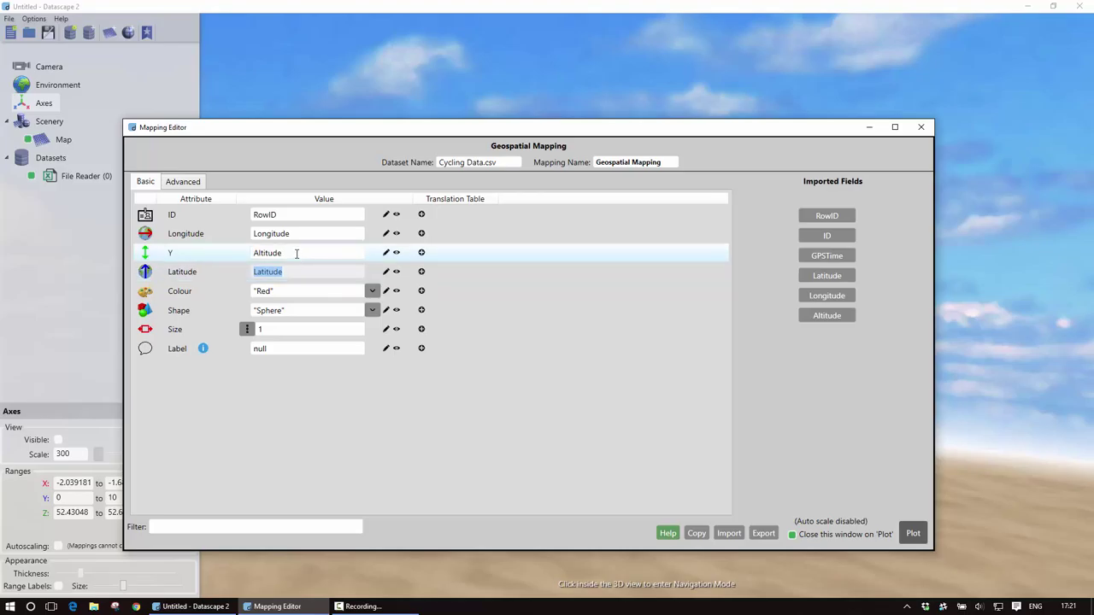
click(297, 253)
click(242, 257)
text(0)
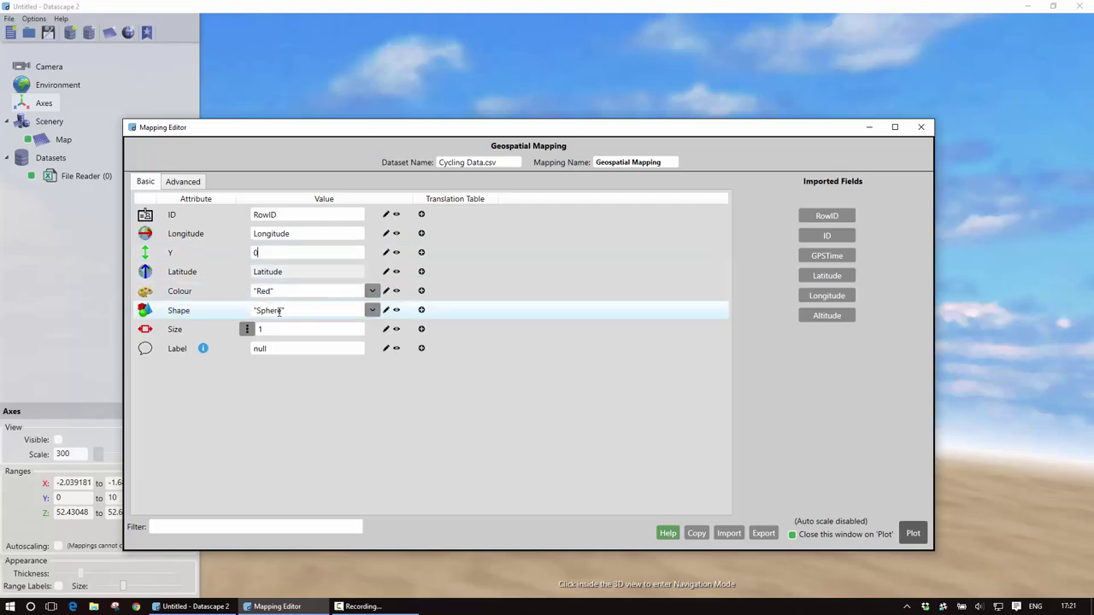
click(913, 534)
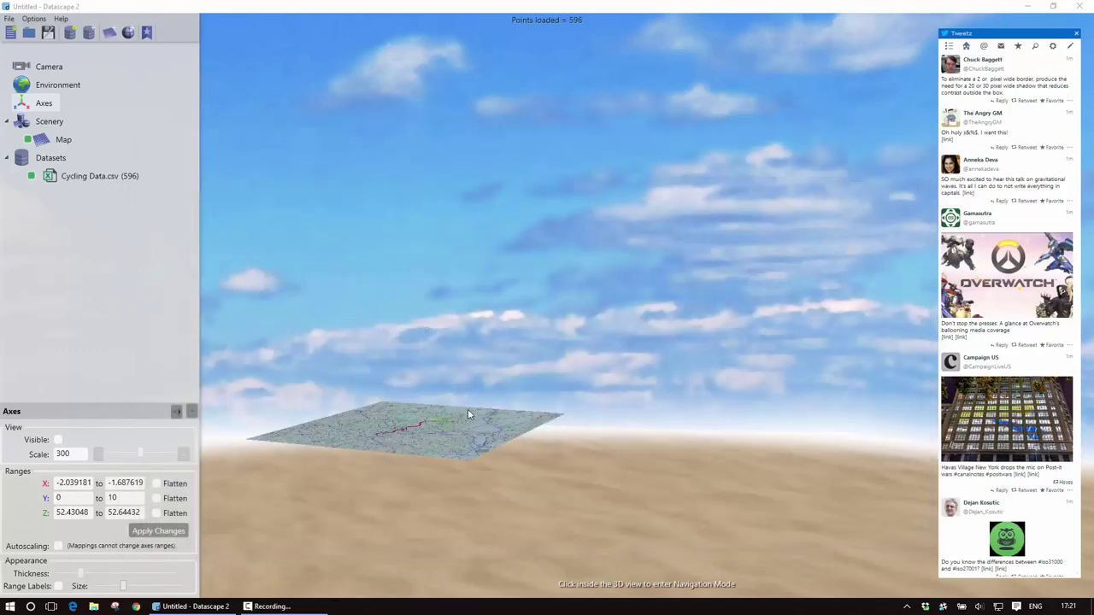
Fly in over the map to examine the plotted cycling route around Birmingham.
click(478, 417)
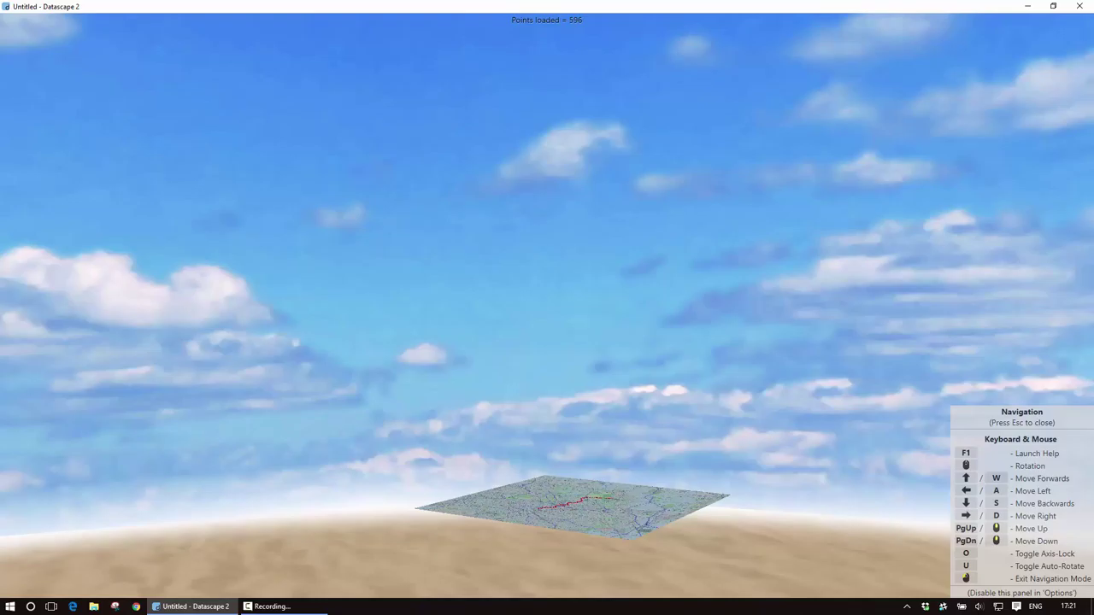
key(w)
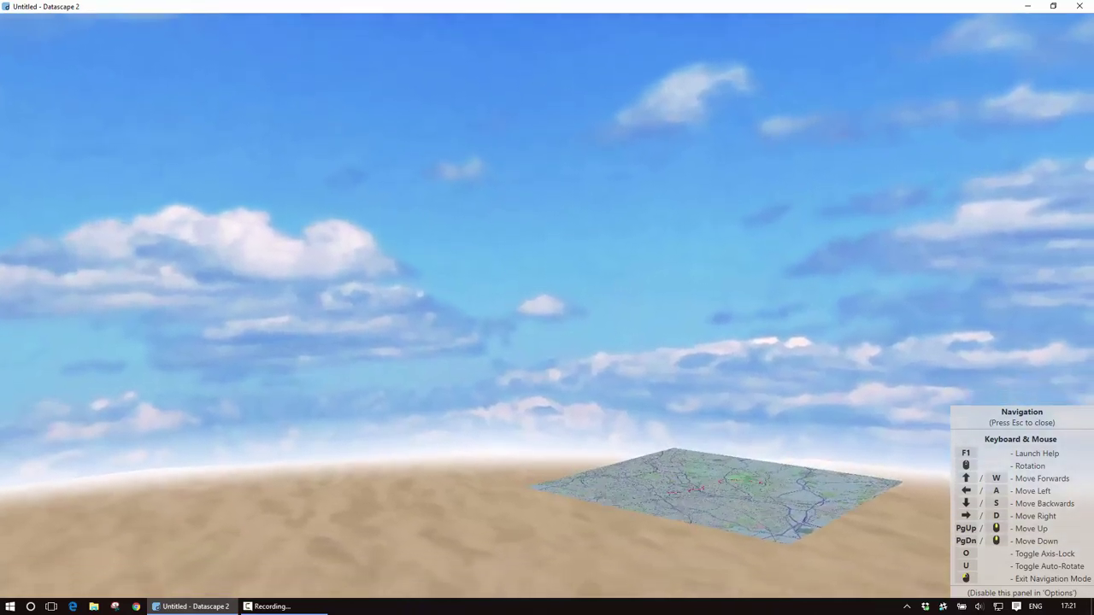
key(w)
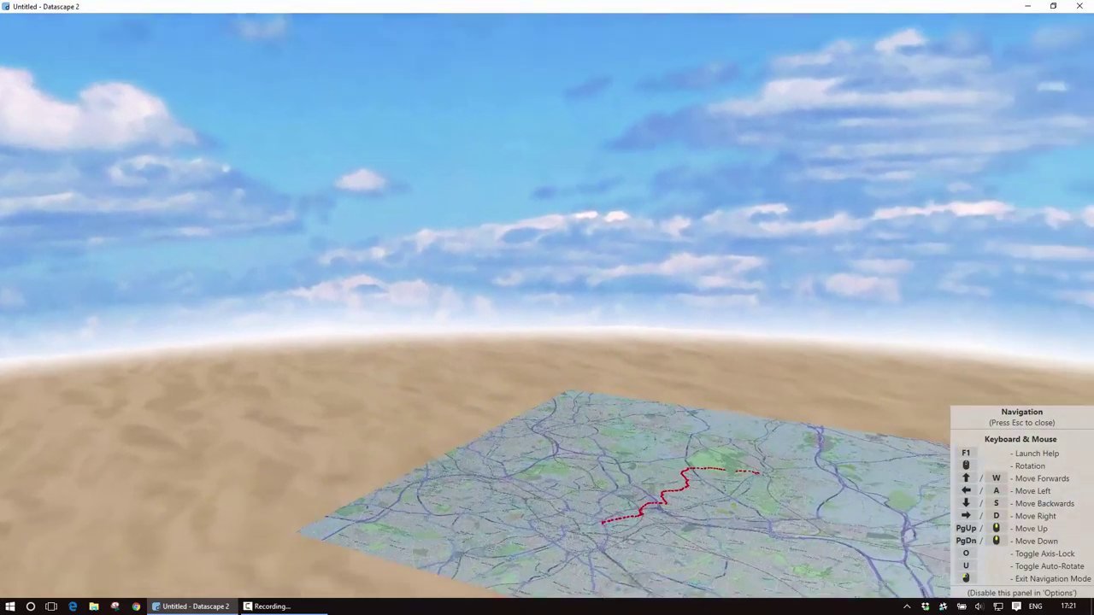
key(w)
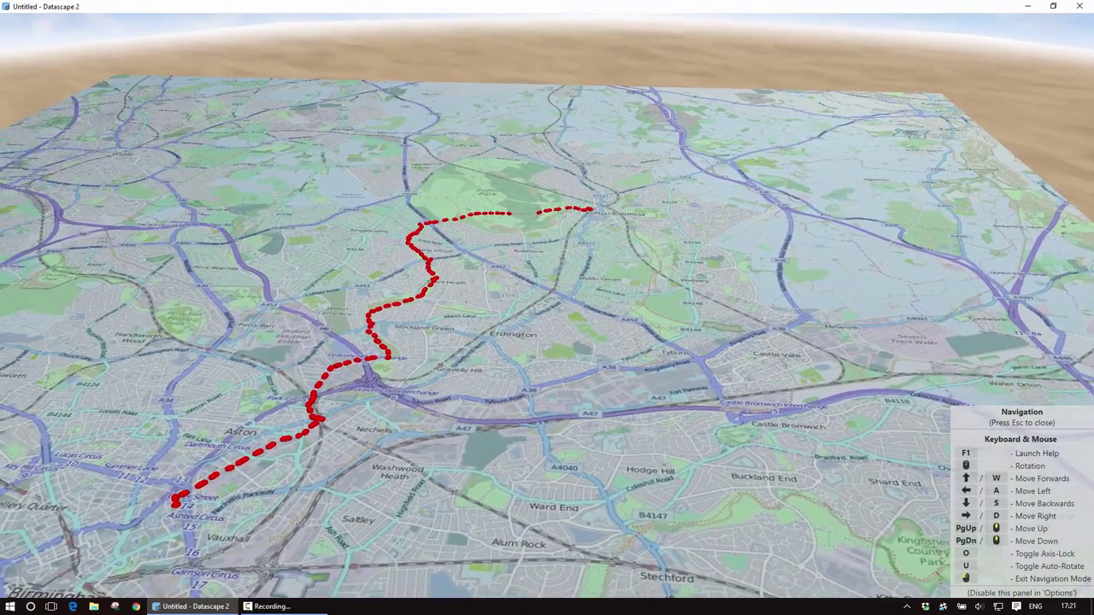
key(a)
key(s)
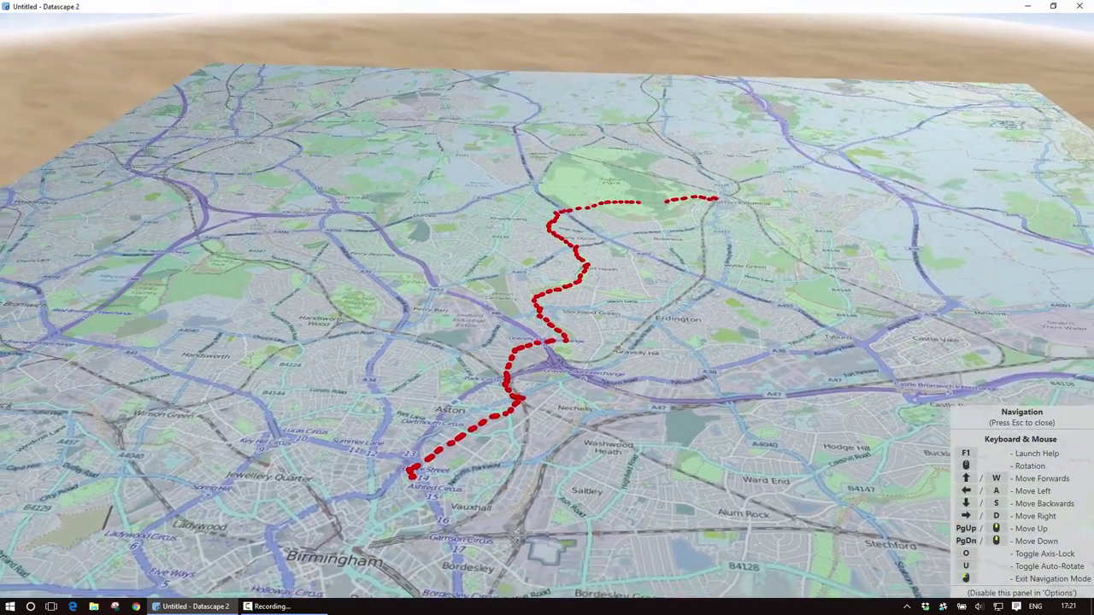
Map the Altitude field to the Y attribute of the cycling data's Geospatial Mapping and plot it again.
key(s)
key(Escape)
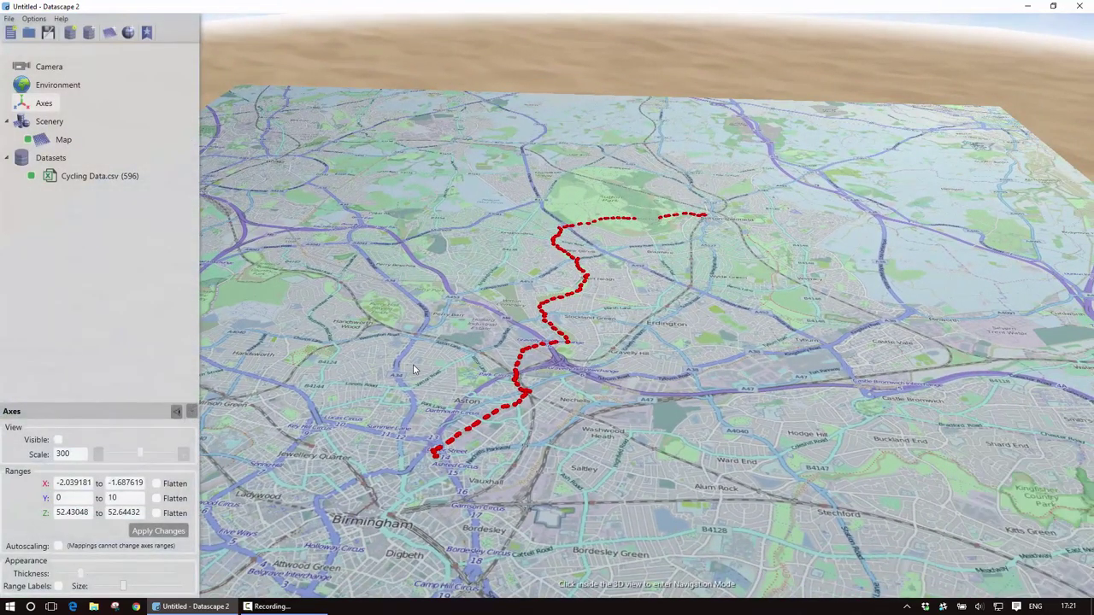
double_click(81, 177)
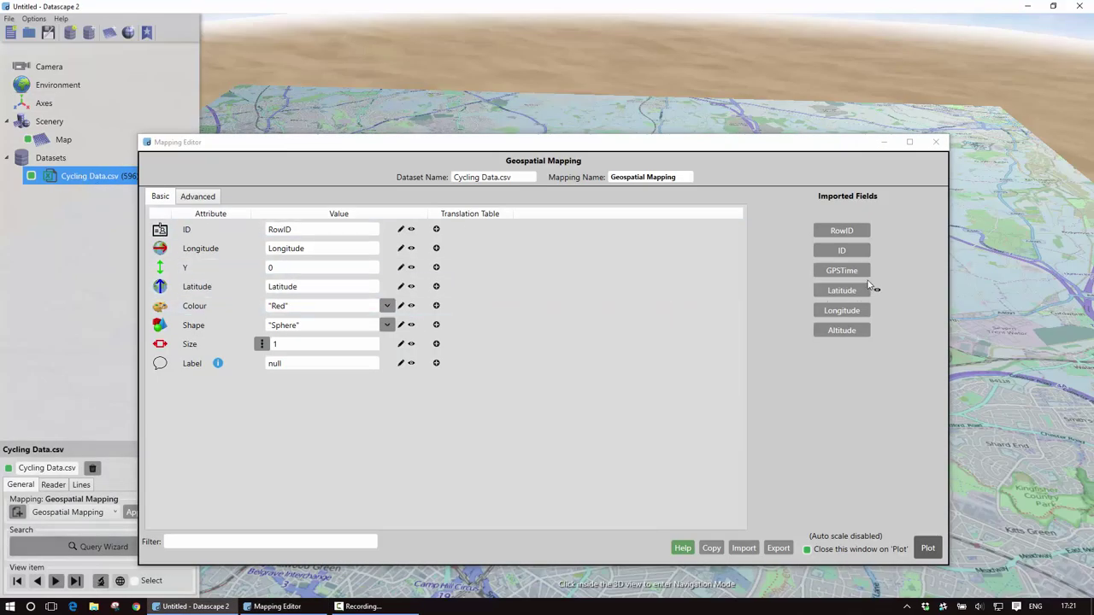
drag(841, 331, 303, 272)
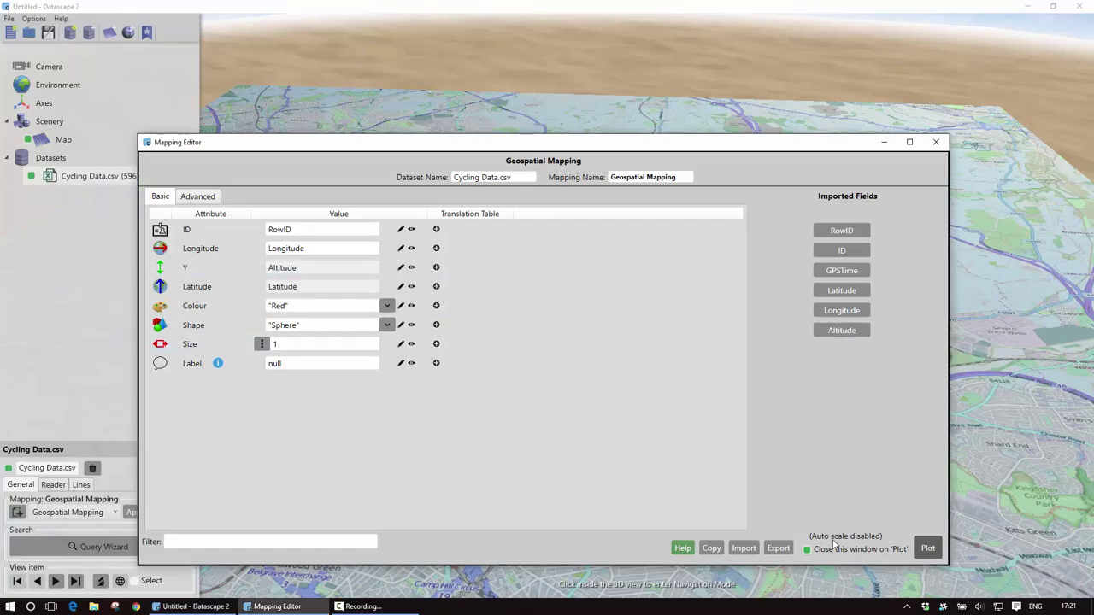
click(929, 549)
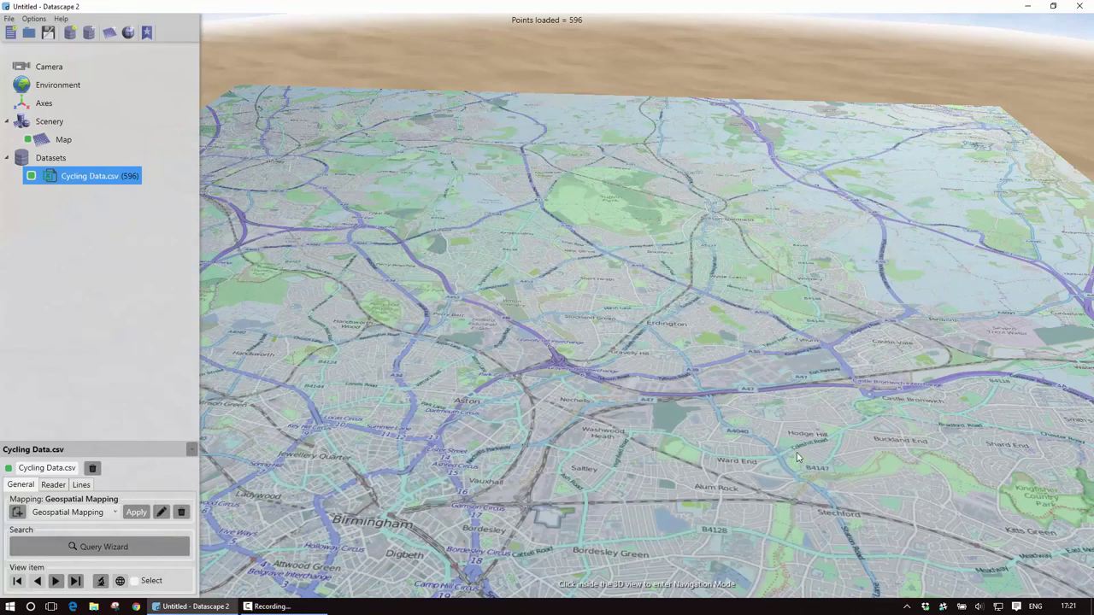
Set the maximum of the Y axis range to 1000 and apply it to the plot.
click(797, 459)
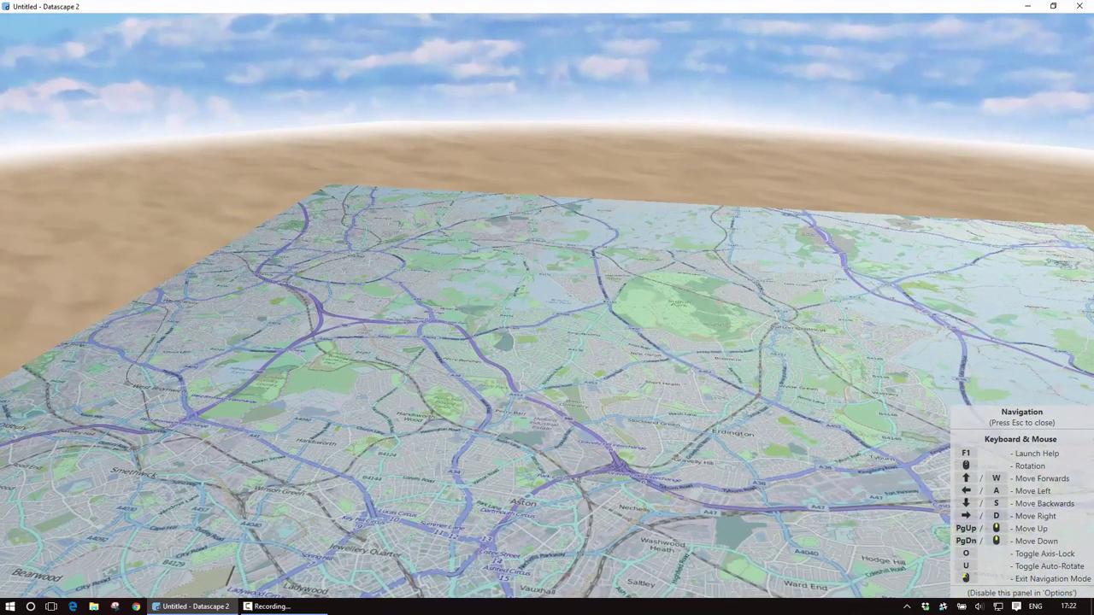
key(s)
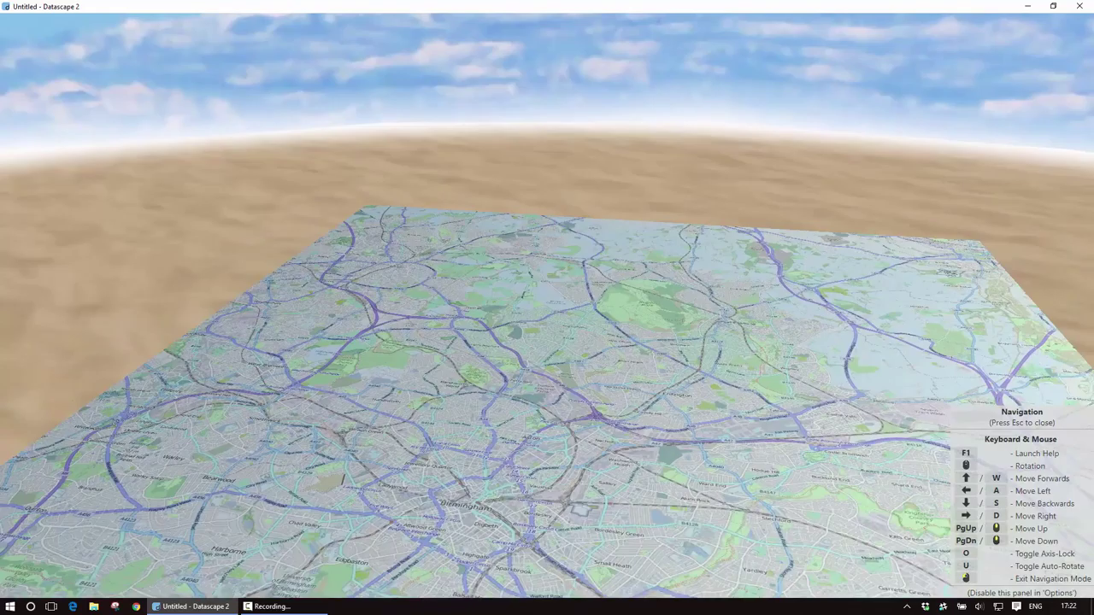
key(Escape)
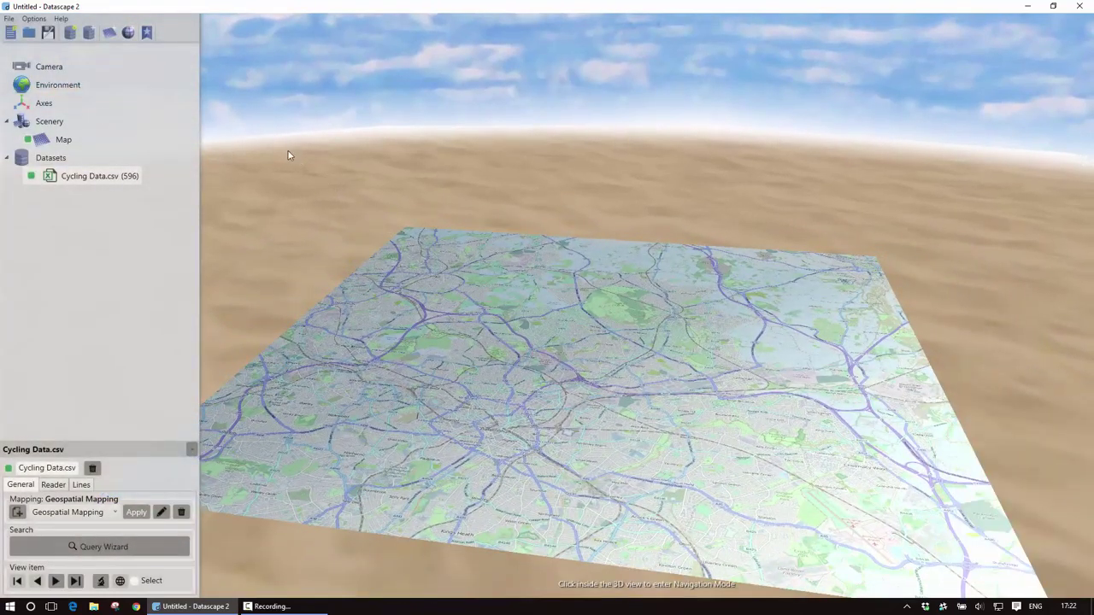
click(47, 103)
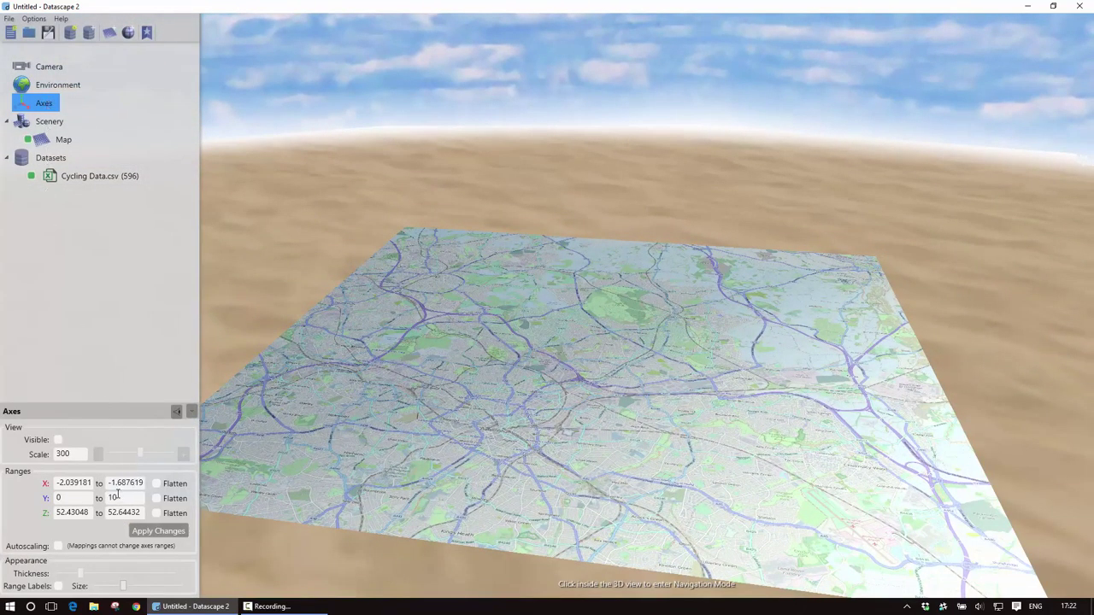
click(119, 496)
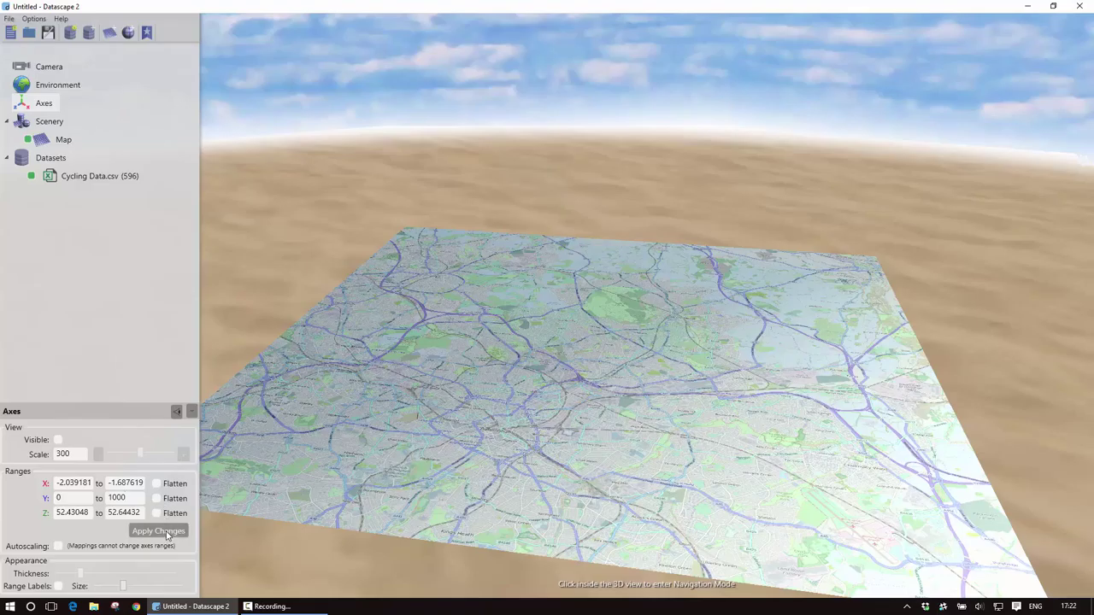
Fly in towards the route plotted by altitude and examine it around Sutton Park and along its length.
click(619, 352)
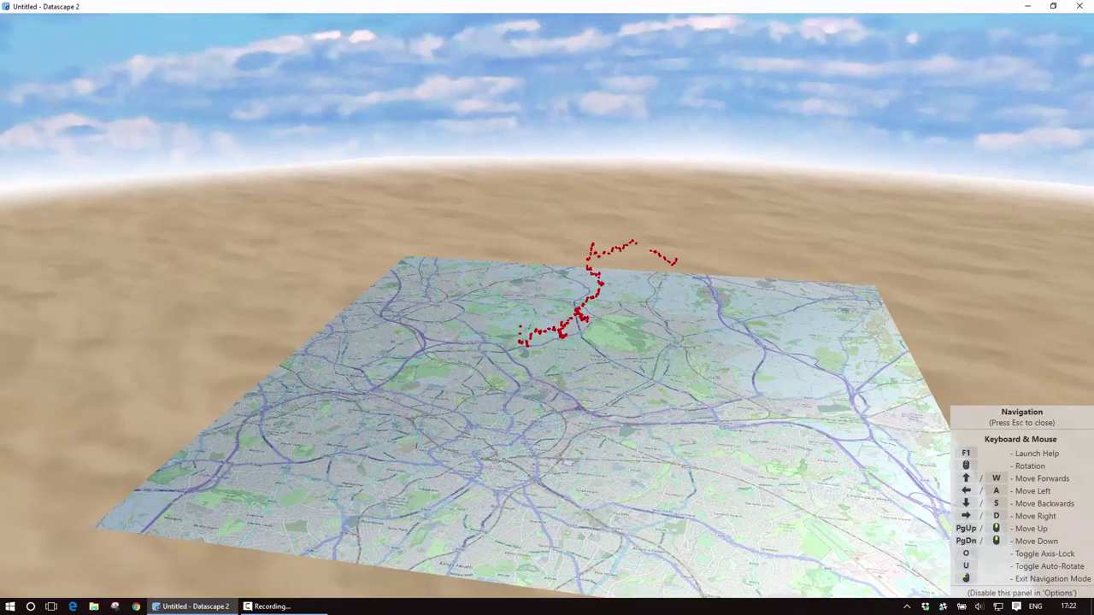
key(w)
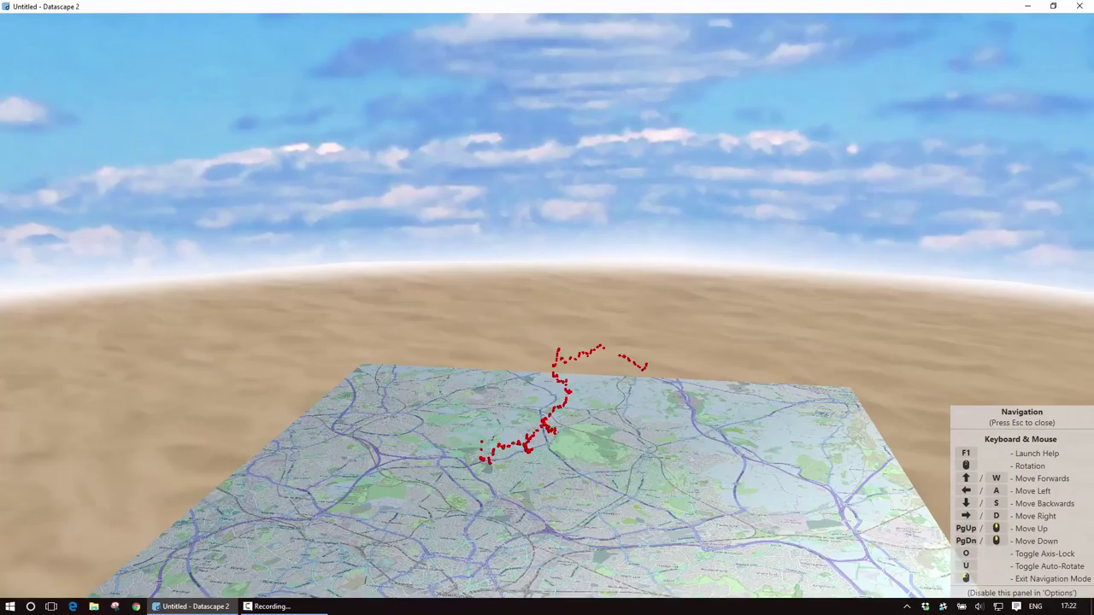
key(w)
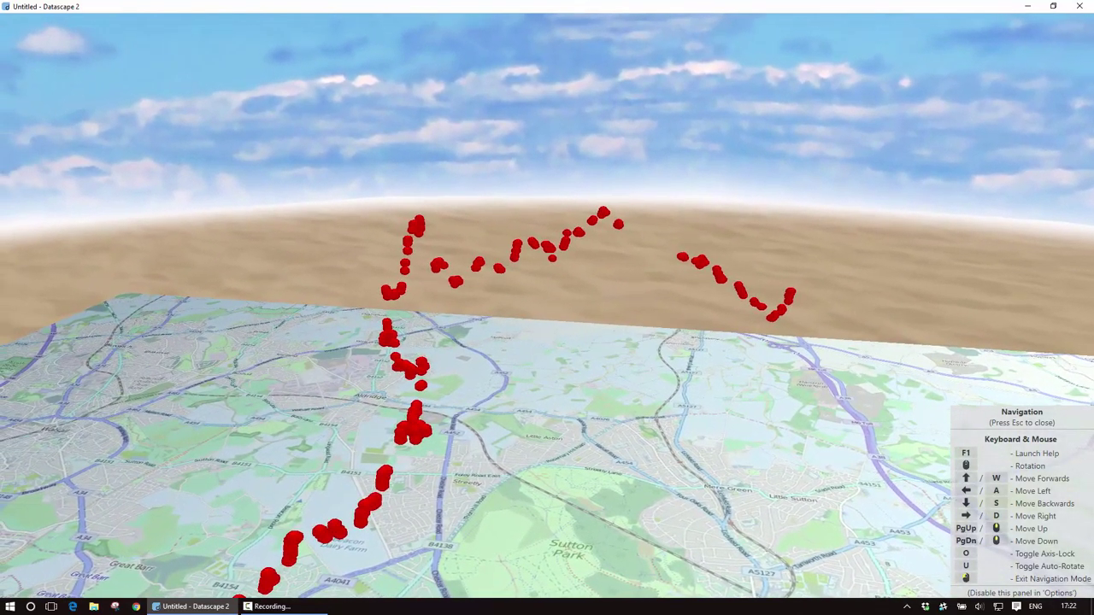
key(d)
key(a)
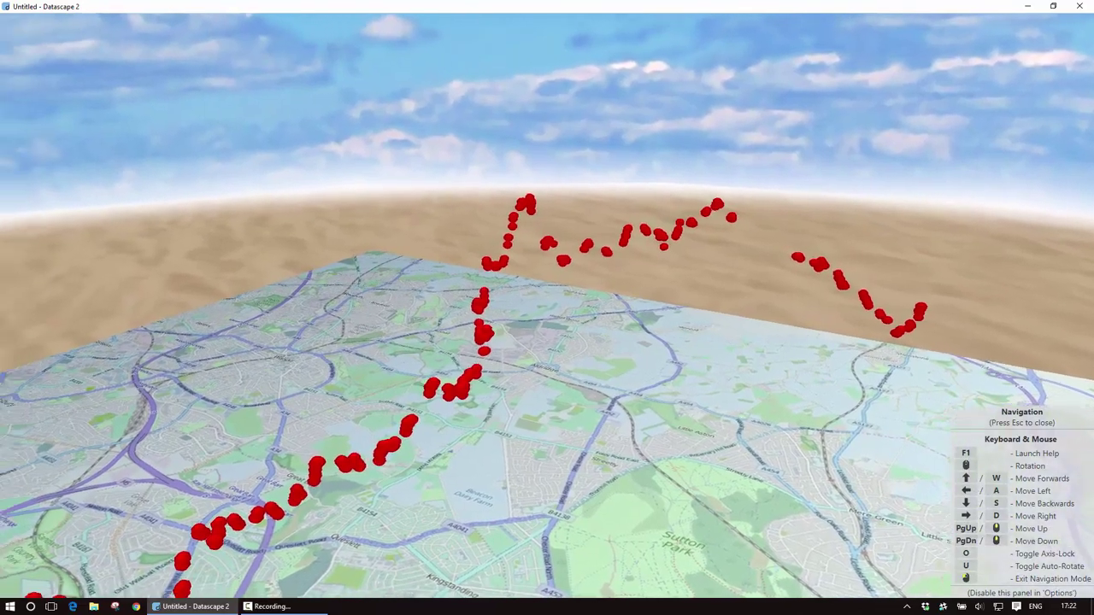
key(s)
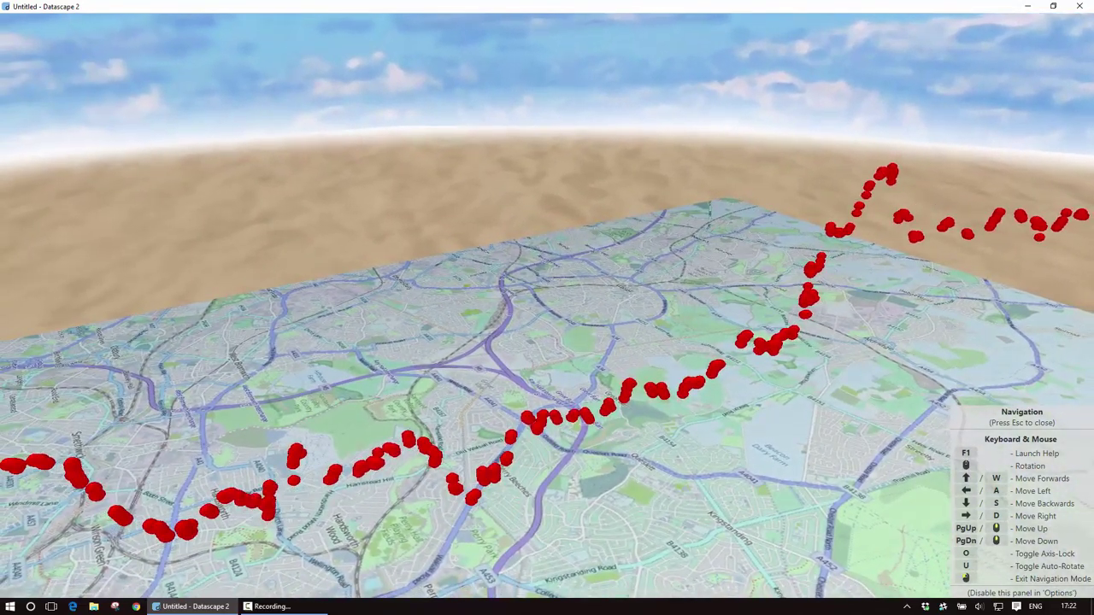
key(w)
key(a)
key(s)
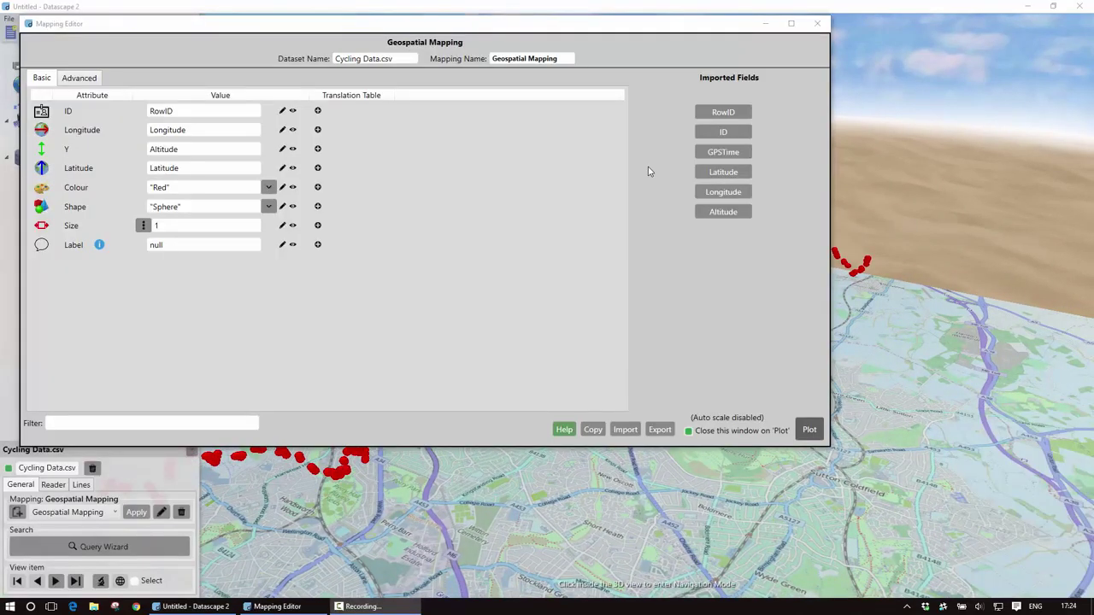
Preview the GPSTime values and replace the mapping's Y expression with the Time Difference code snippet.
click(758, 154)
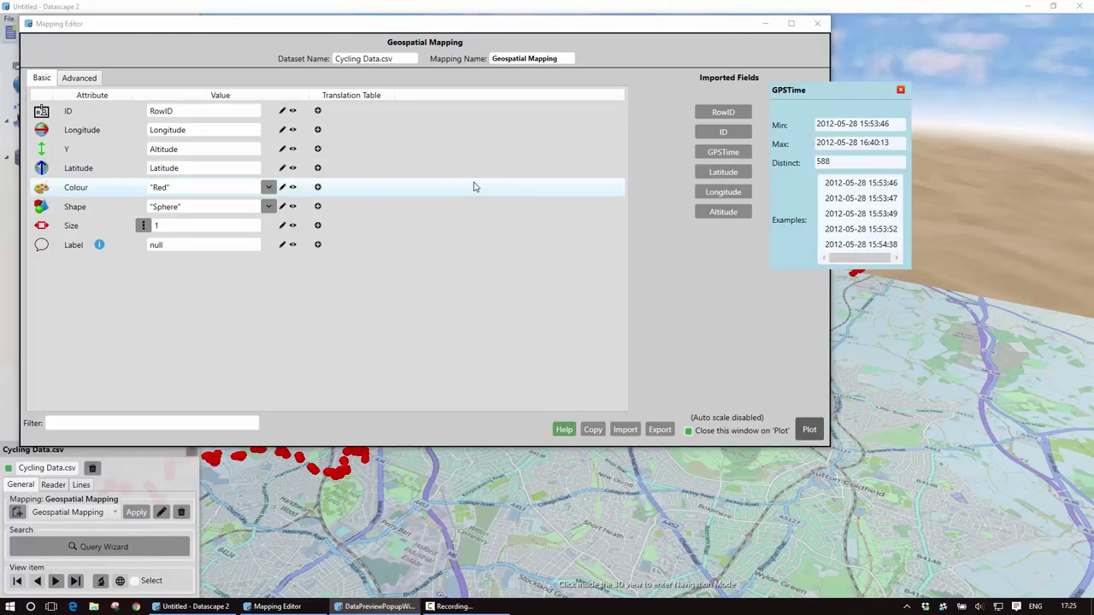
click(282, 150)
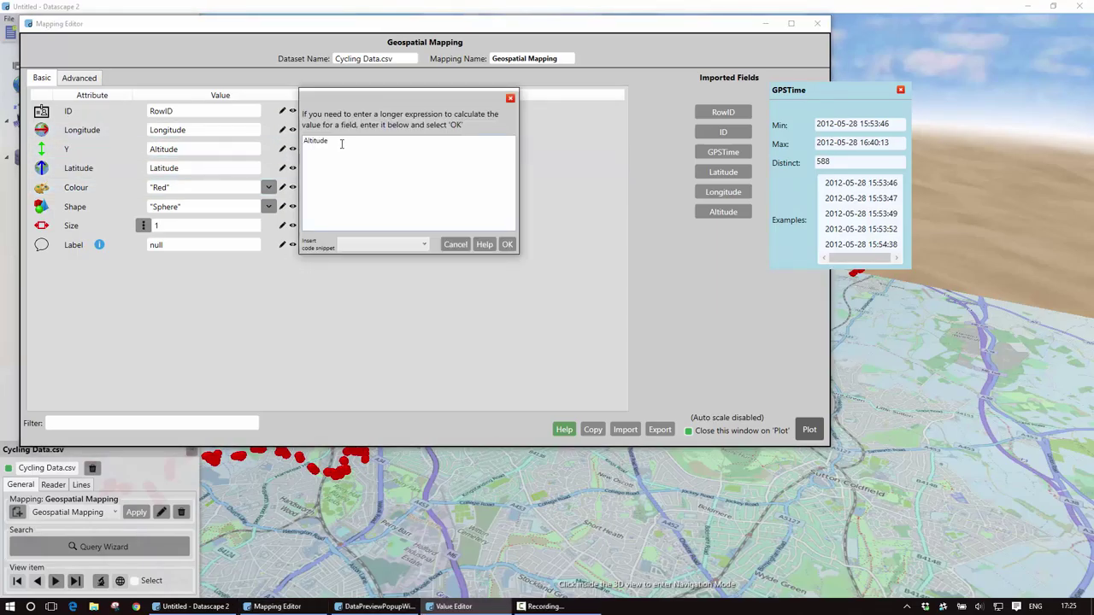
drag(341, 143, 298, 148)
key(BackSpace)
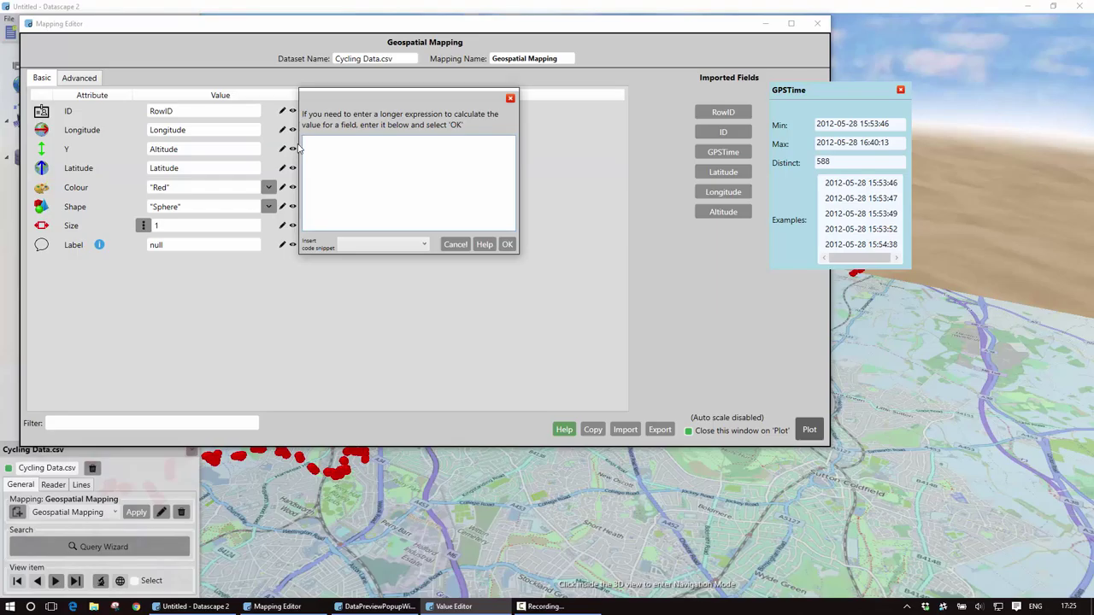
click(423, 244)
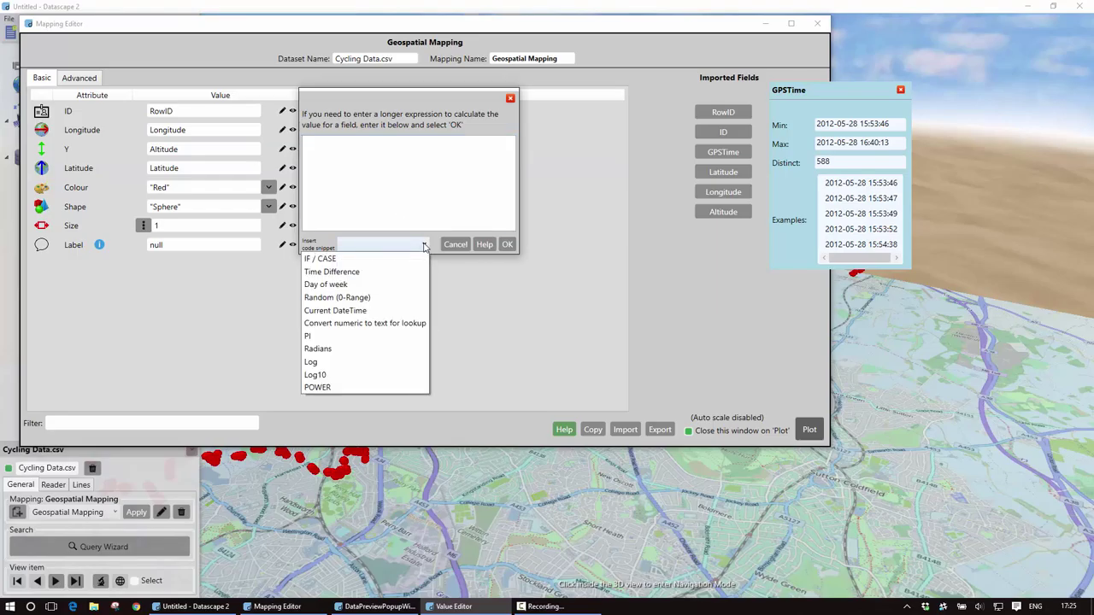
click(341, 272)
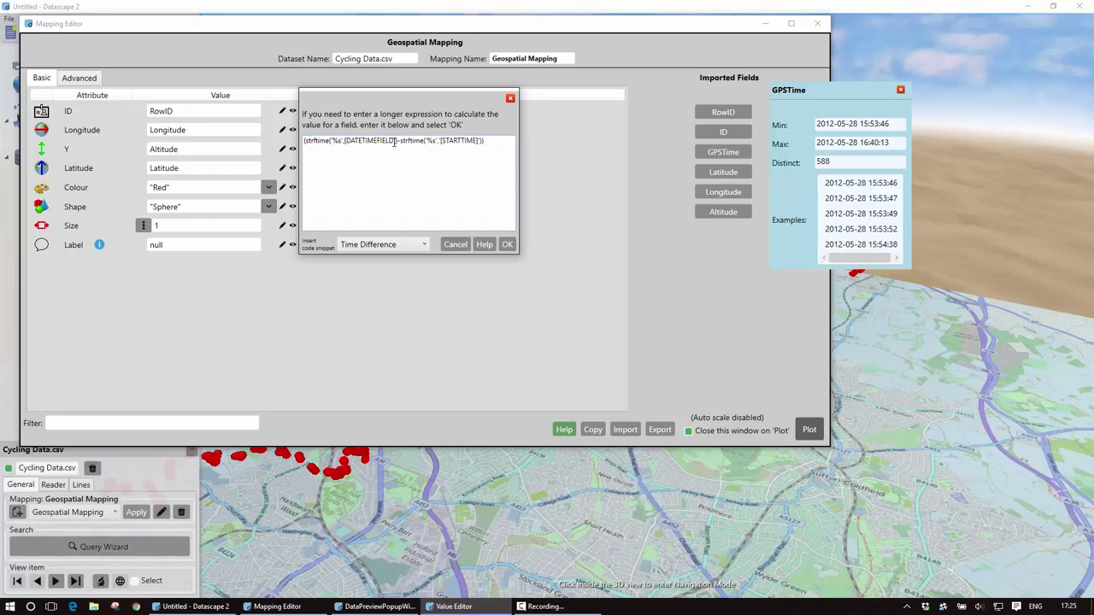
drag(344, 141, 396, 143)
text(GPSTime)
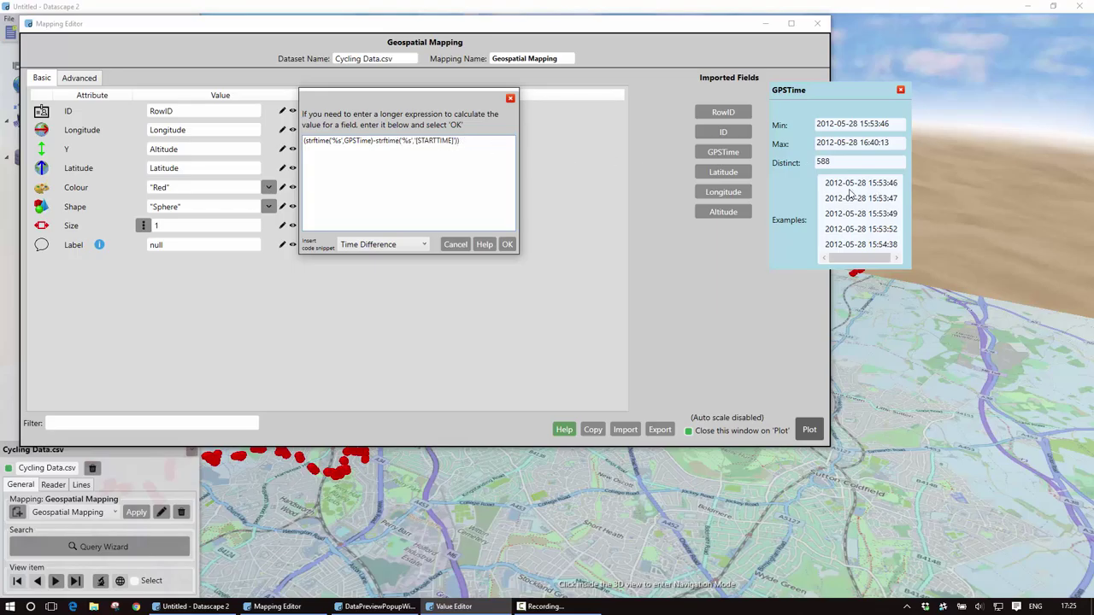
double_click(453, 142)
text('2012'-05-28 15:53:46)
click(507, 245)
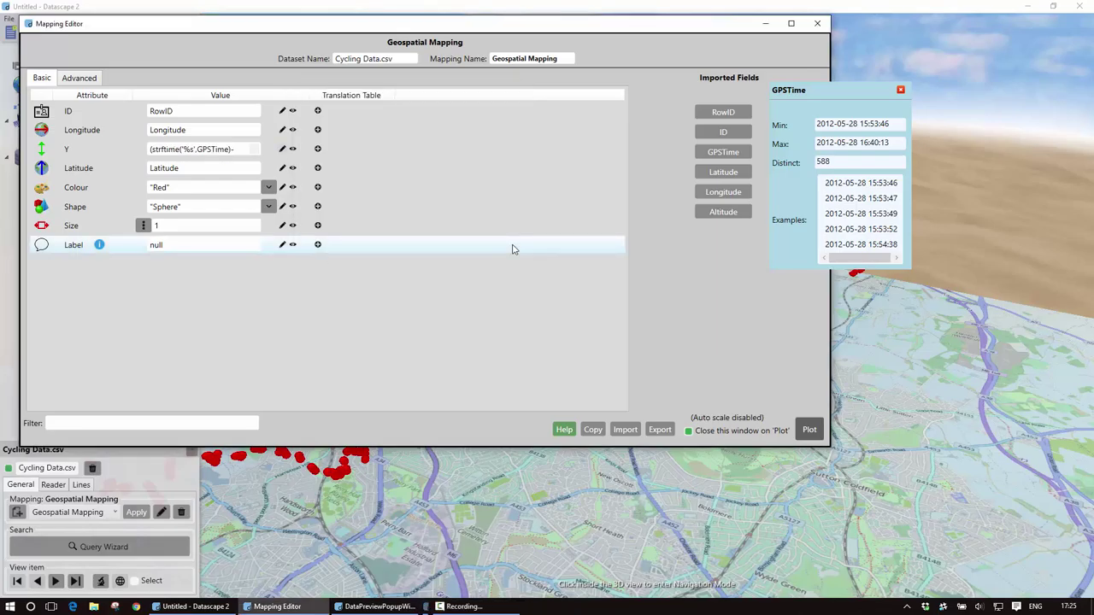
Preview the calculated Y values and plot the cycling data with the time-based mapping.
click(292, 149)
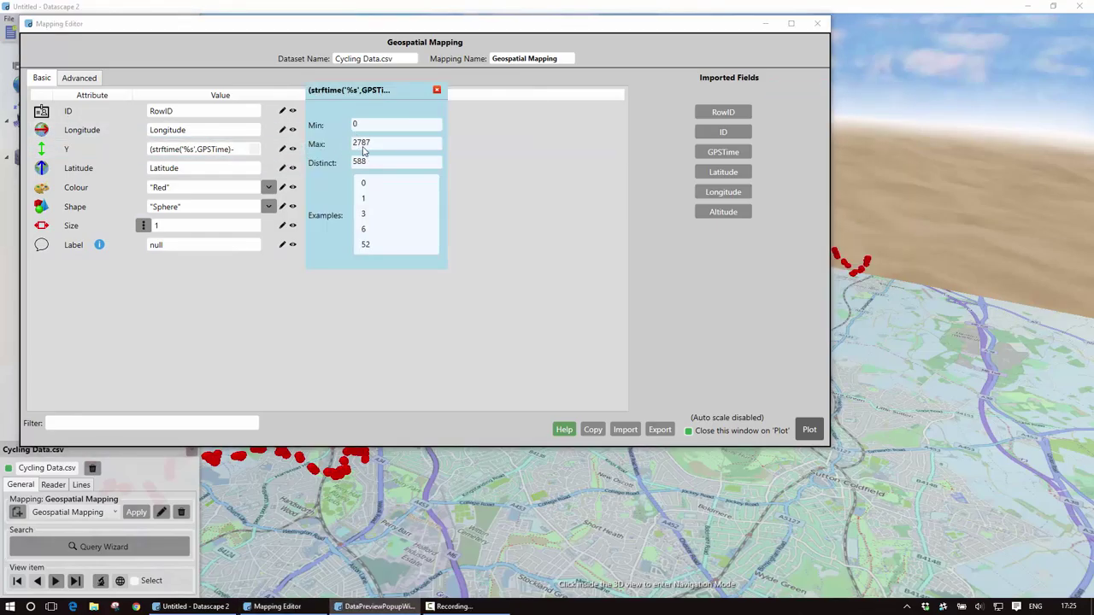
click(437, 90)
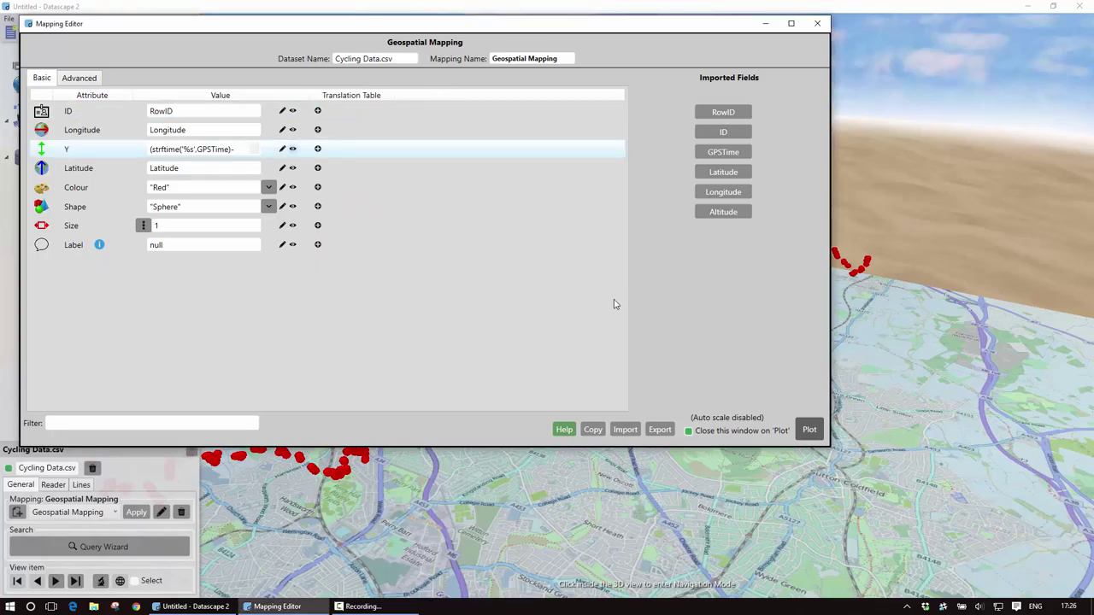
click(808, 431)
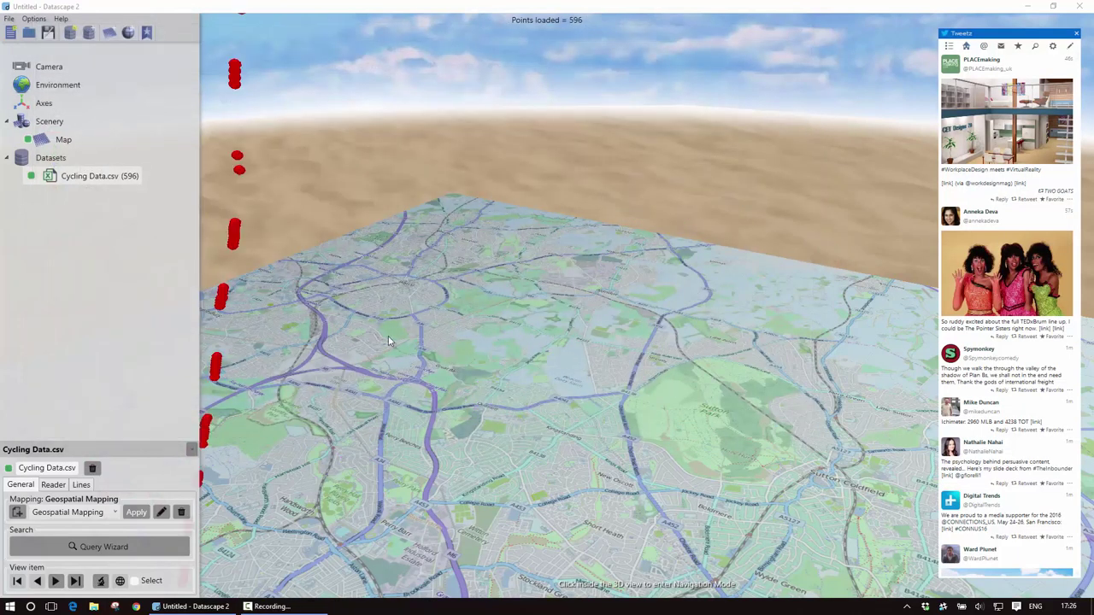
Move back to see more of the time-based route and set the Y axis maximum to 3000.
click(274, 373)
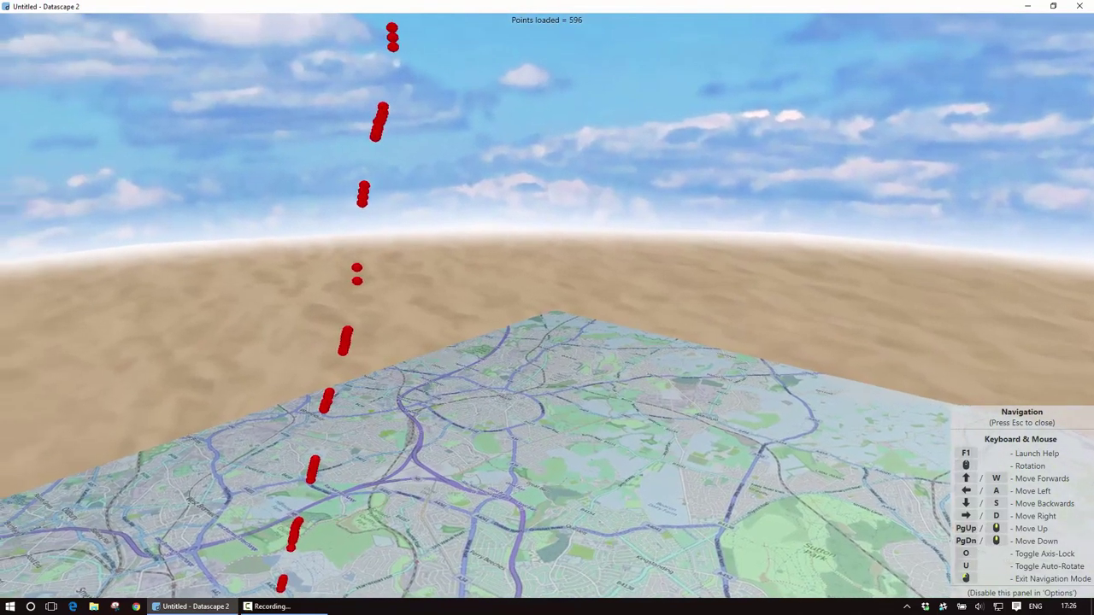
key(s)
click(385, 368)
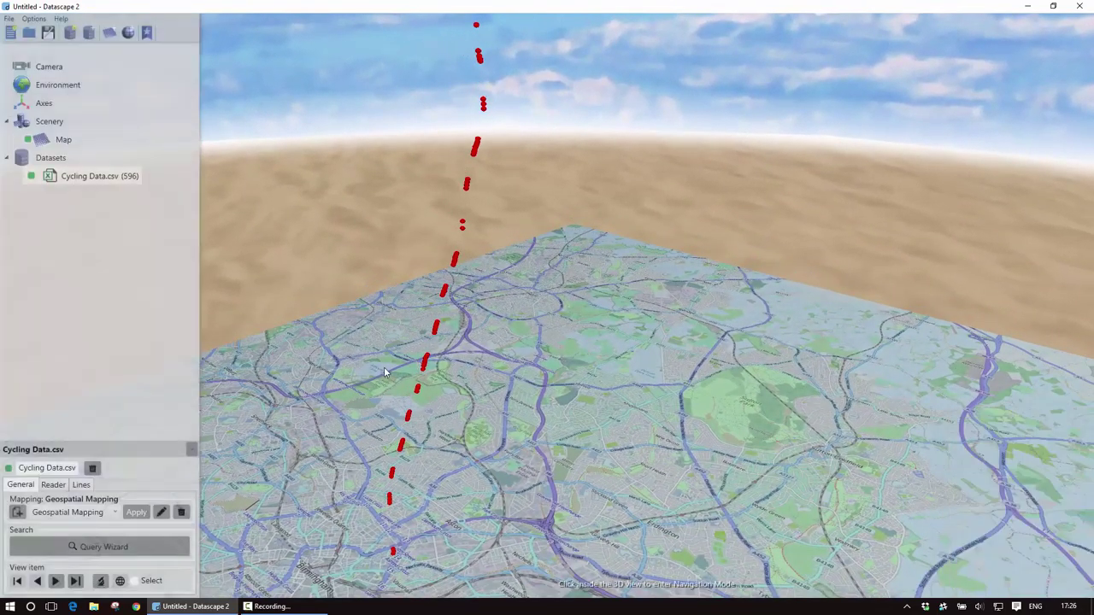
click(38, 104)
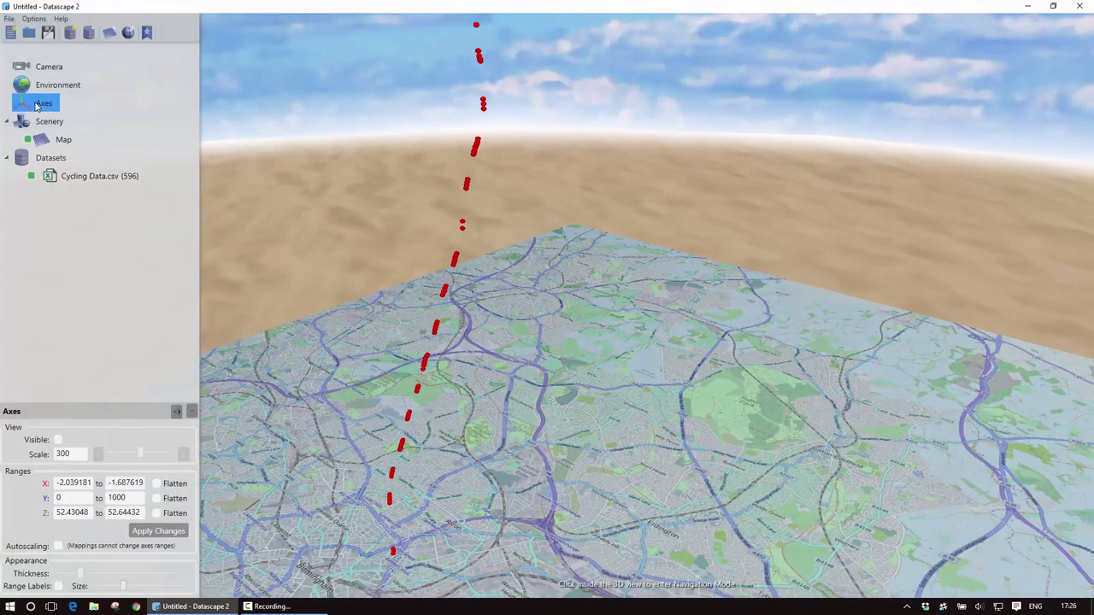
click(106, 499)
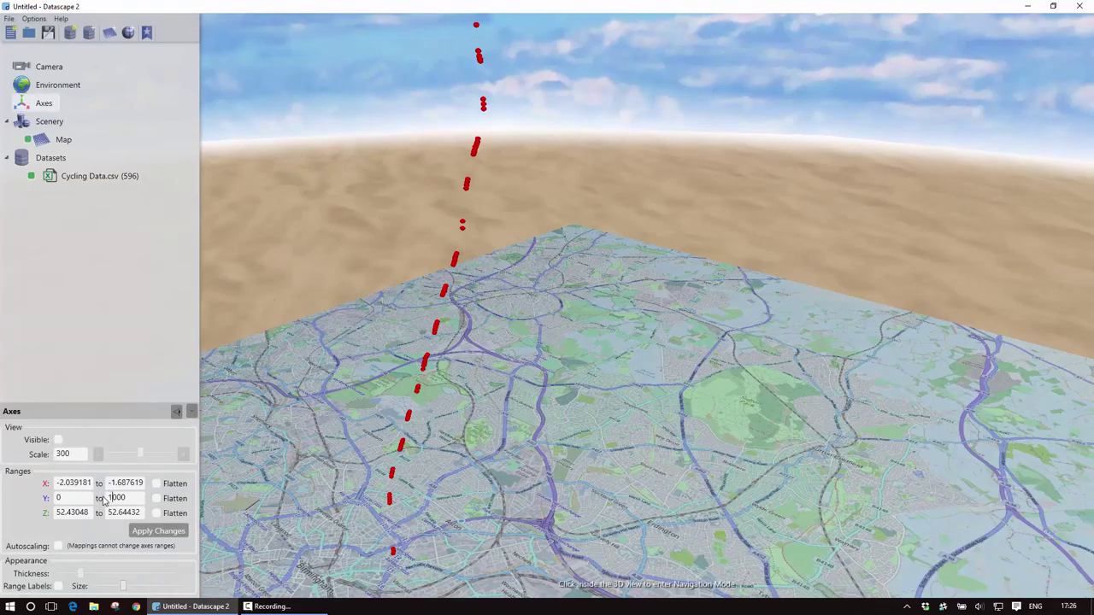
click(159, 532)
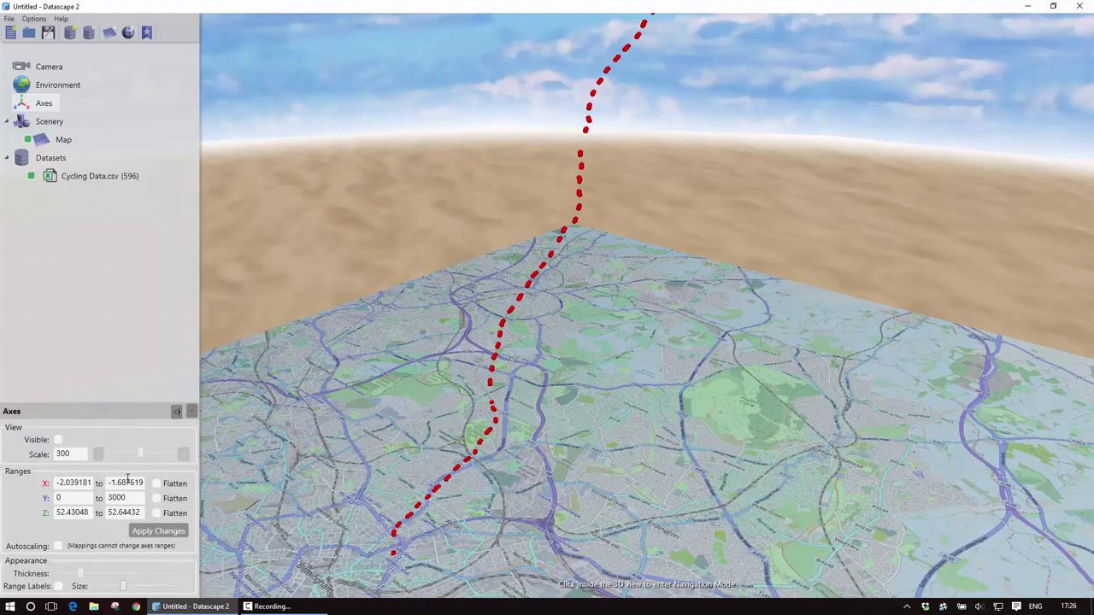
Set the maximum of the Y axis range to 10000 and apply it to the plot.
click(153, 533)
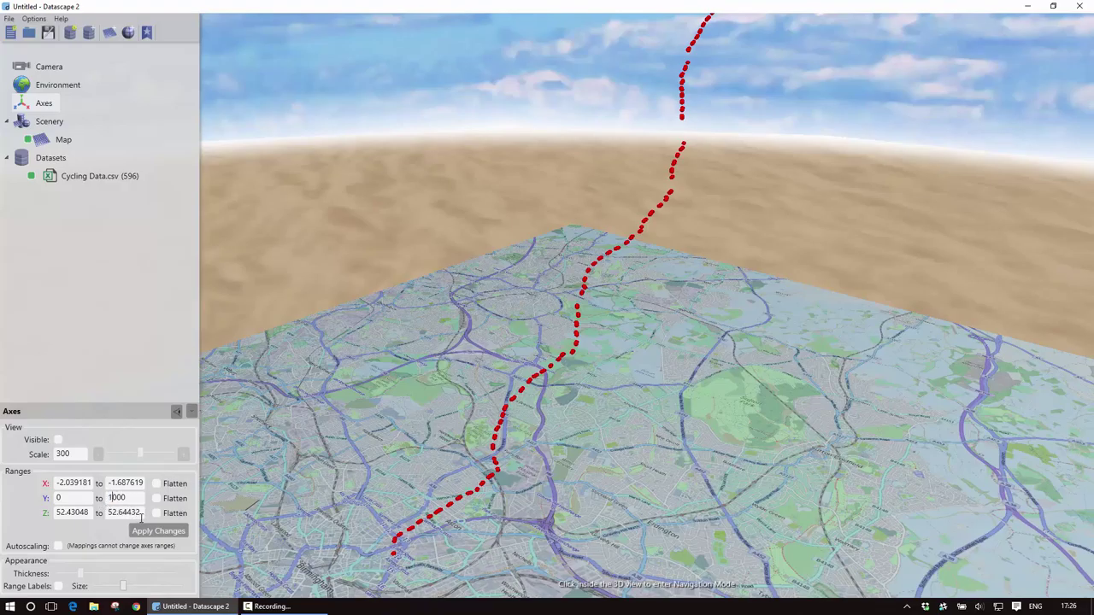
text(0)
click(163, 533)
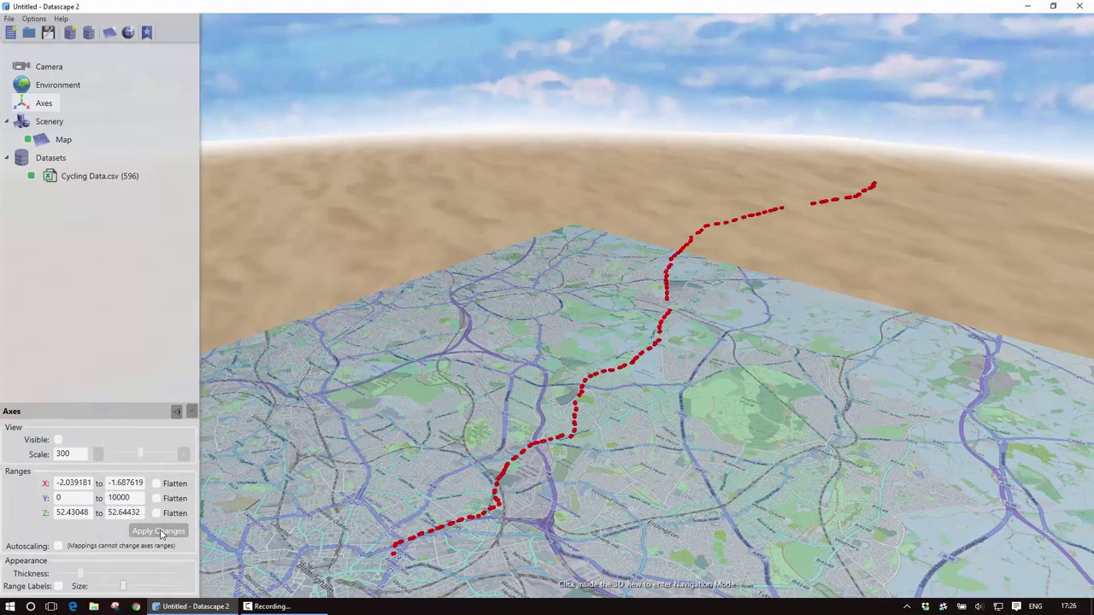
Fly over the map and examine how the time-based route climbs from central Birmingham.
click(683, 492)
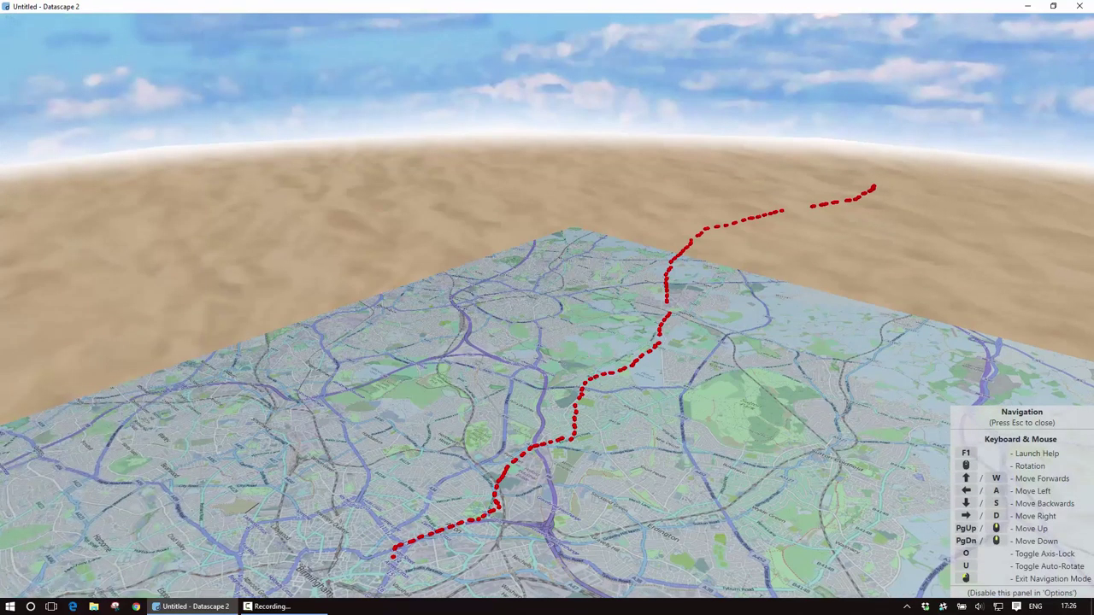
key(w)
key(w)
key(w)
key(w)
key(s)
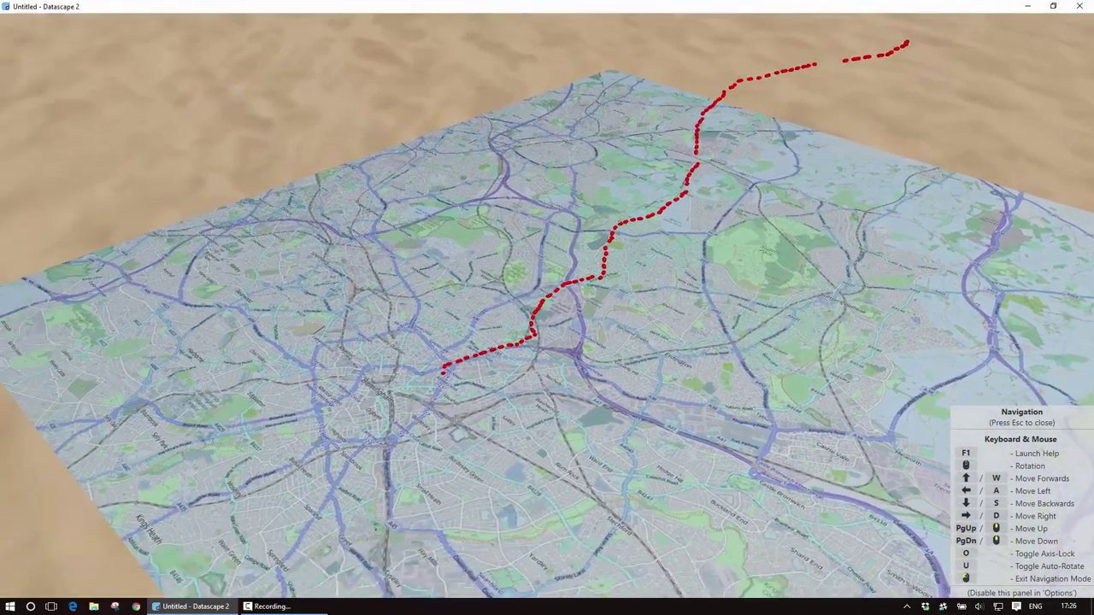
key(w)
key(w)
key(w)
key(w)
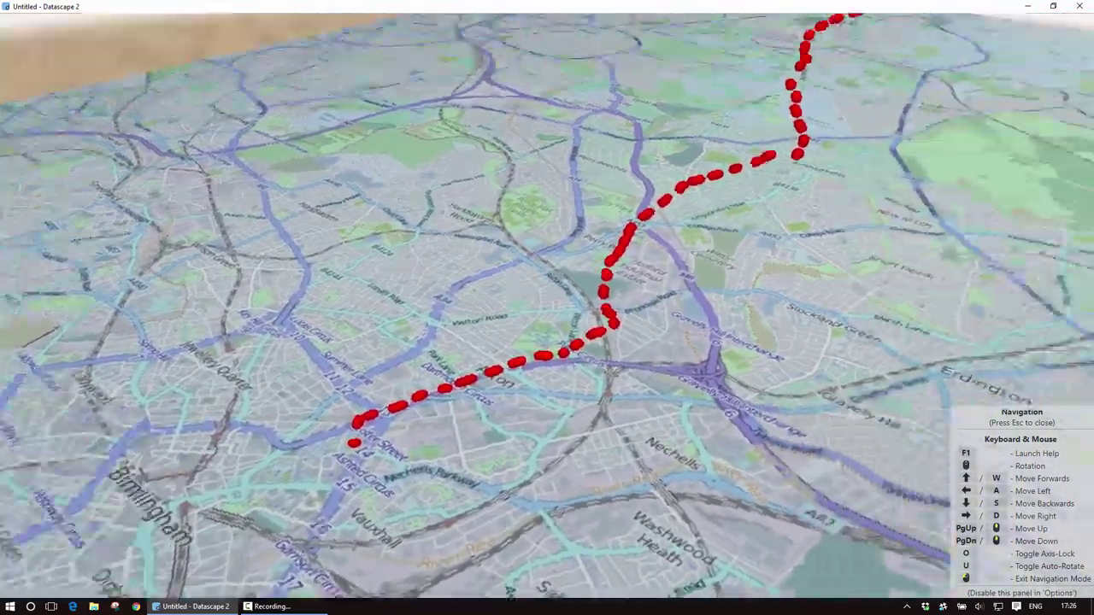
Follow the time-based route north from Aston past Sutton Park and examine its climb above the map.
key(w)
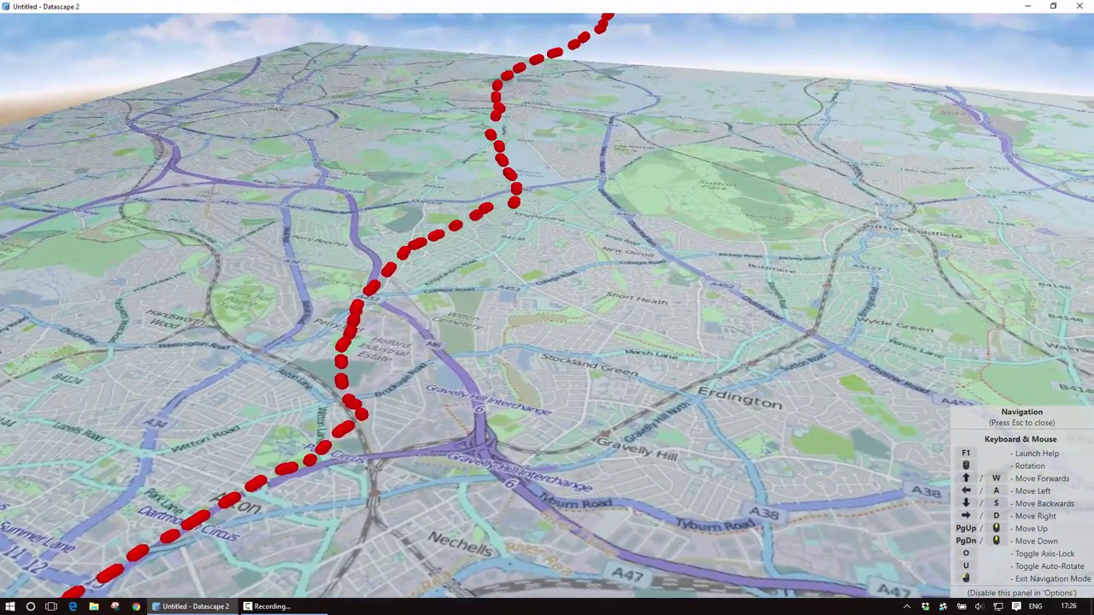
key(w)
mouse_move(547, 308)
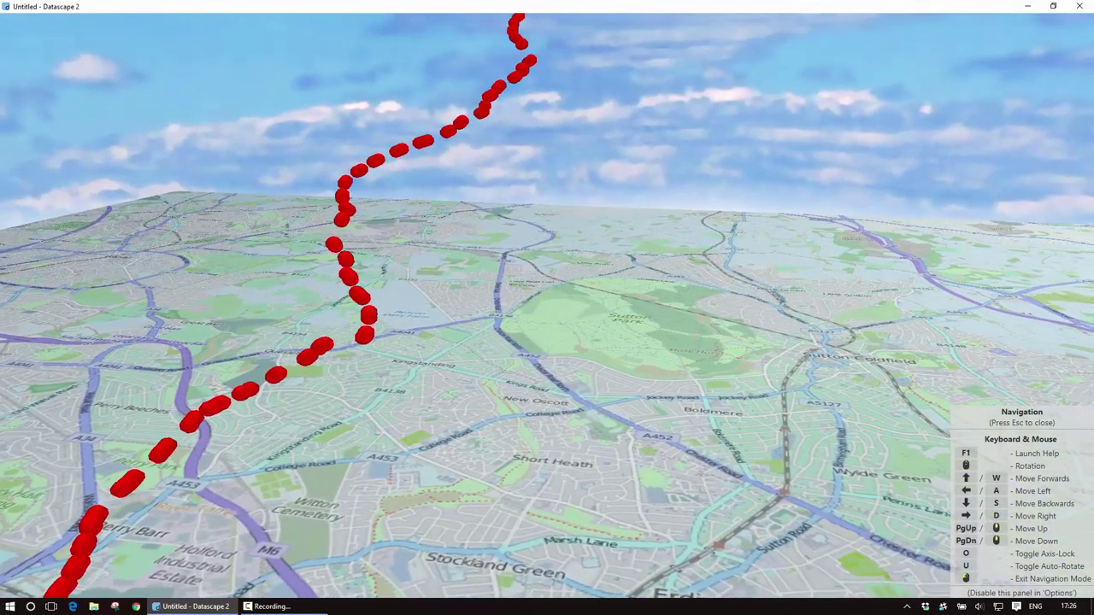
scroll(547, 308, up, 5)
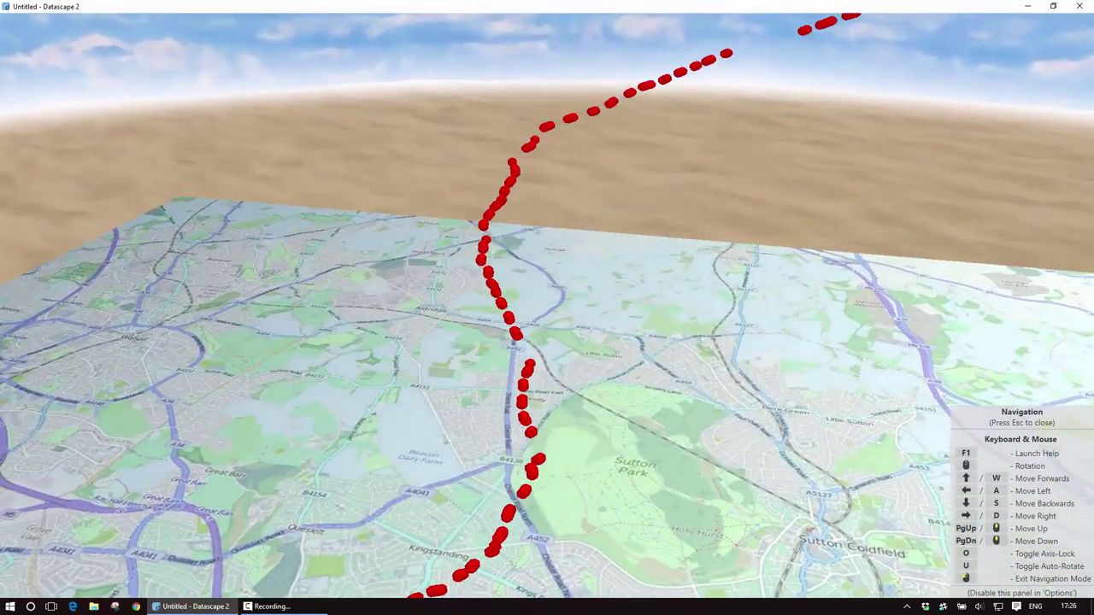
key(w)
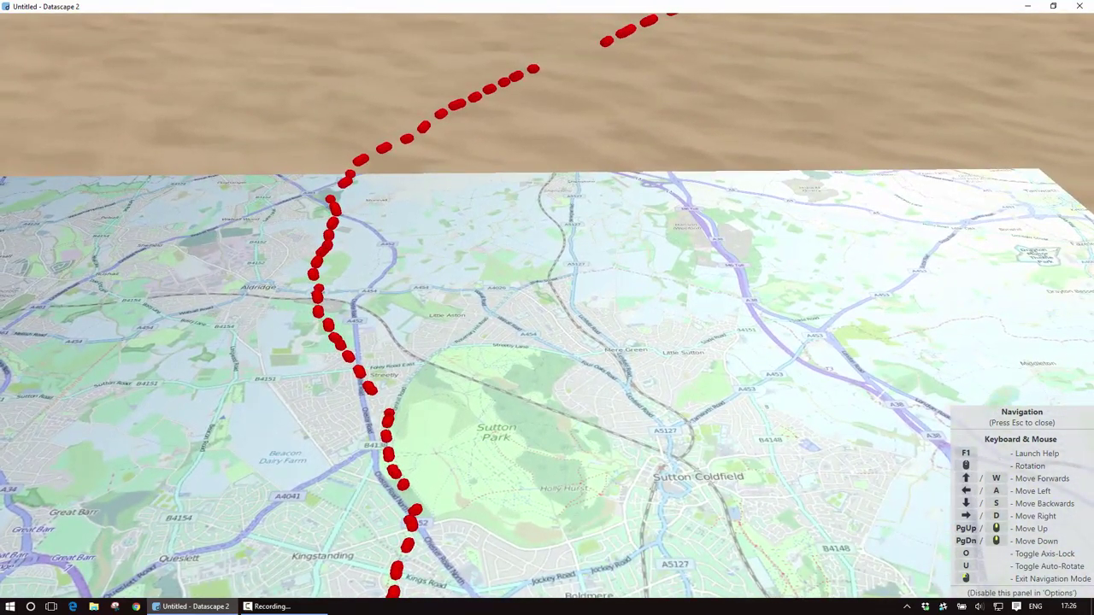
key(s)
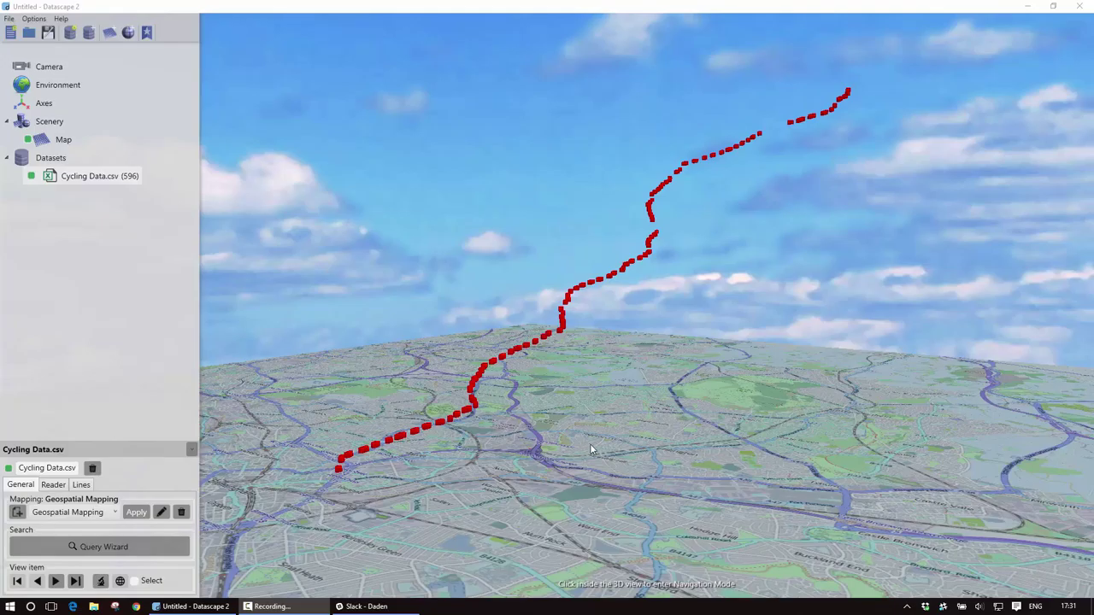
In the Geospatial Mapping of Cycling Data.csv, cut the time expression from the Y value and set Y to 0.
click(81, 176)
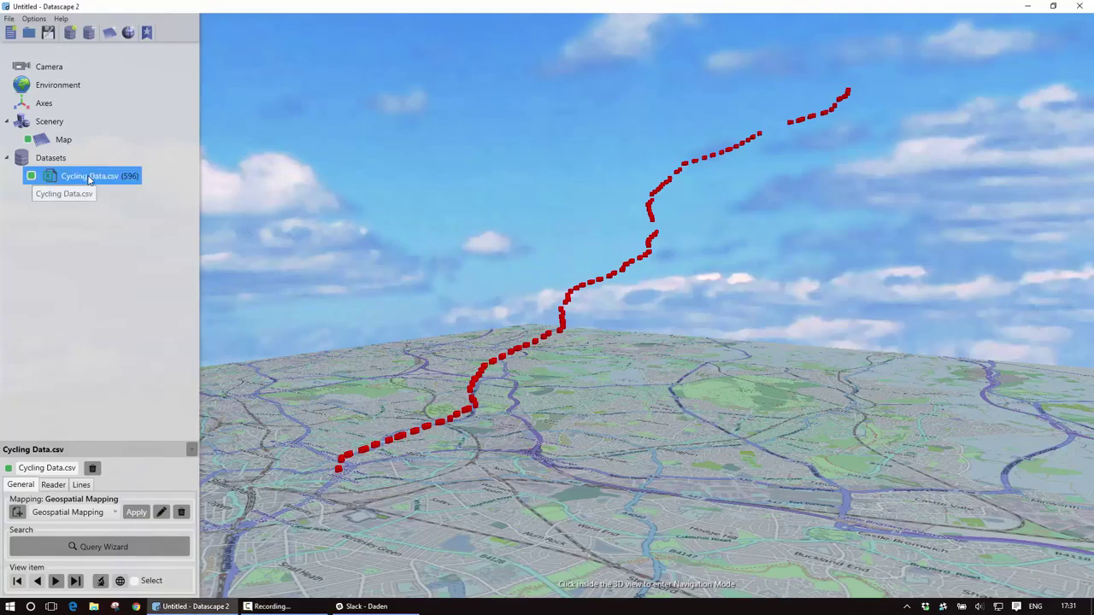
double_click(89, 176)
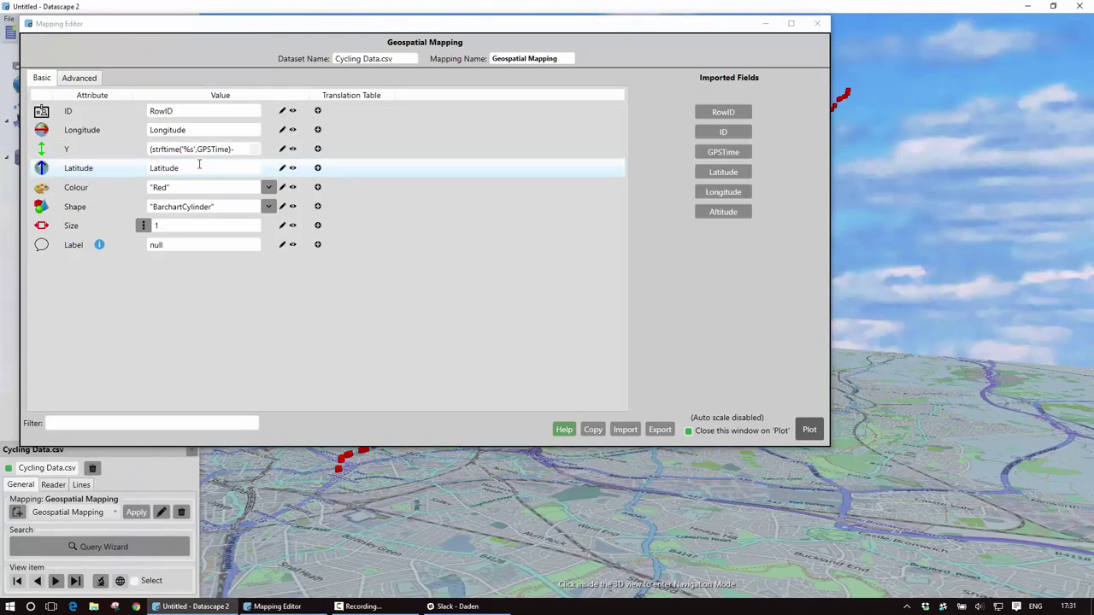
click(282, 149)
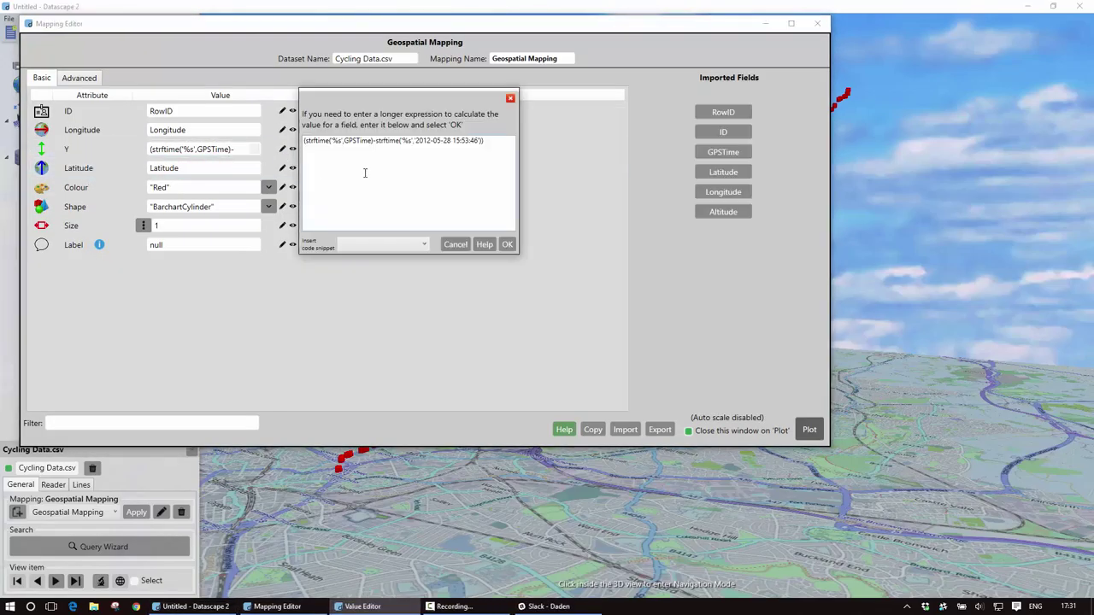
key(ctrl+a)
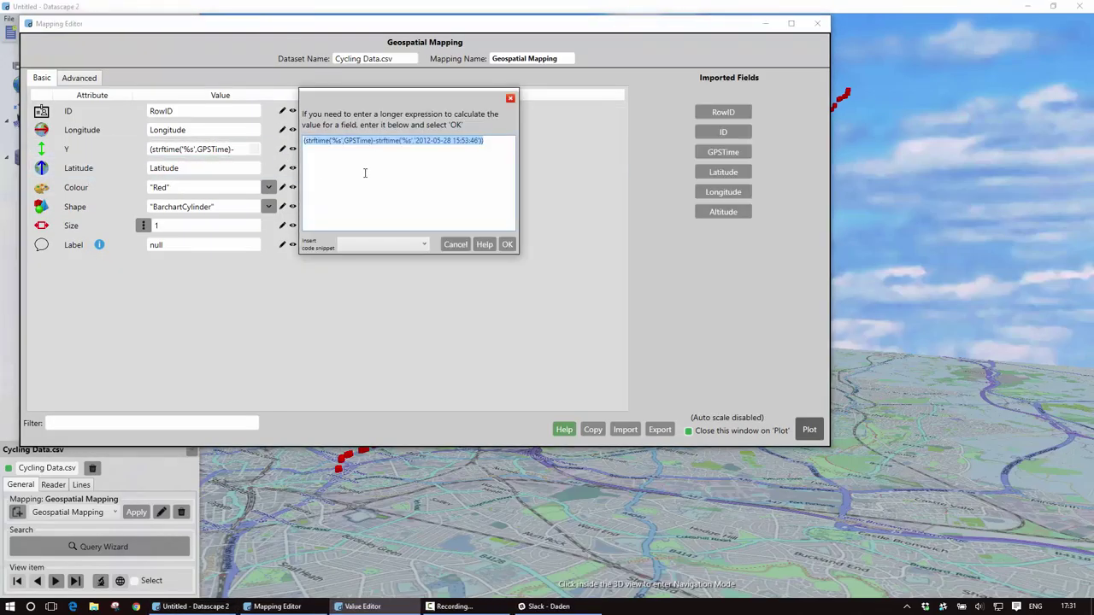
key(Delete)
text(0)
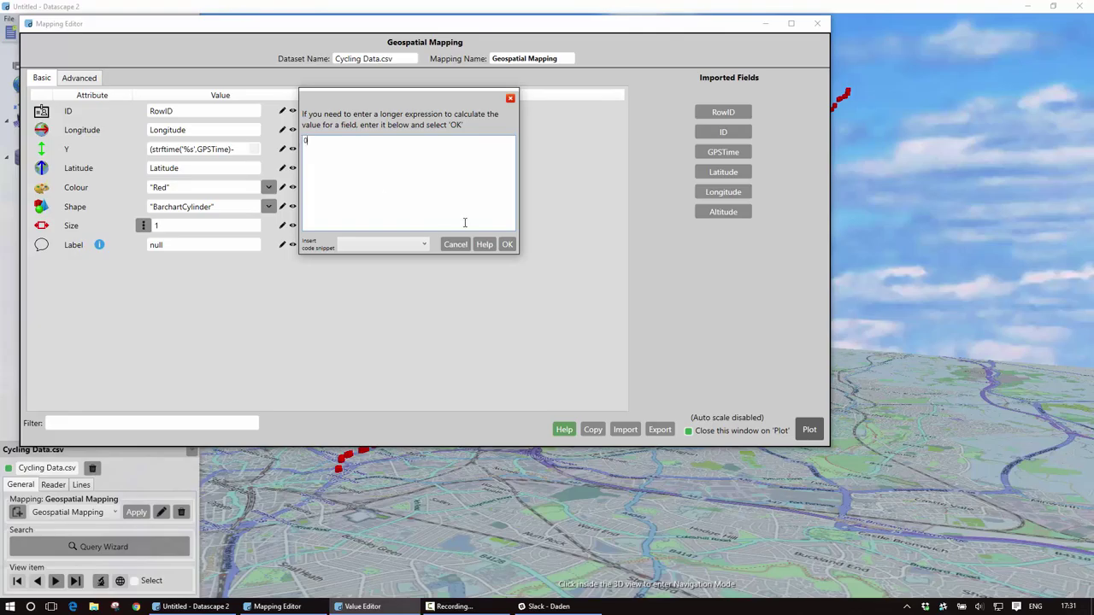
click(507, 244)
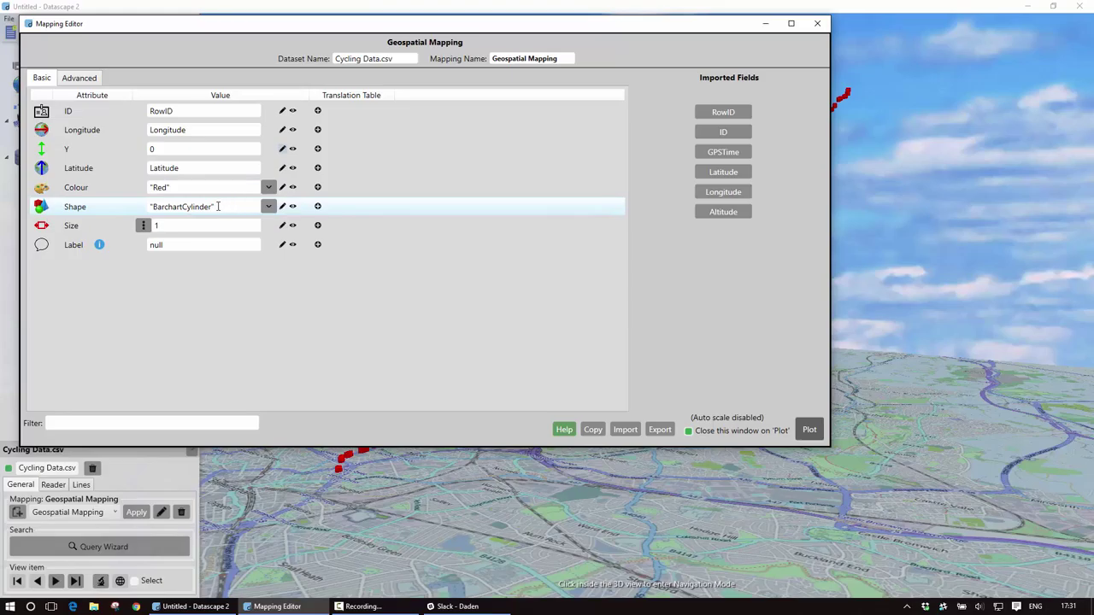
click(269, 206)
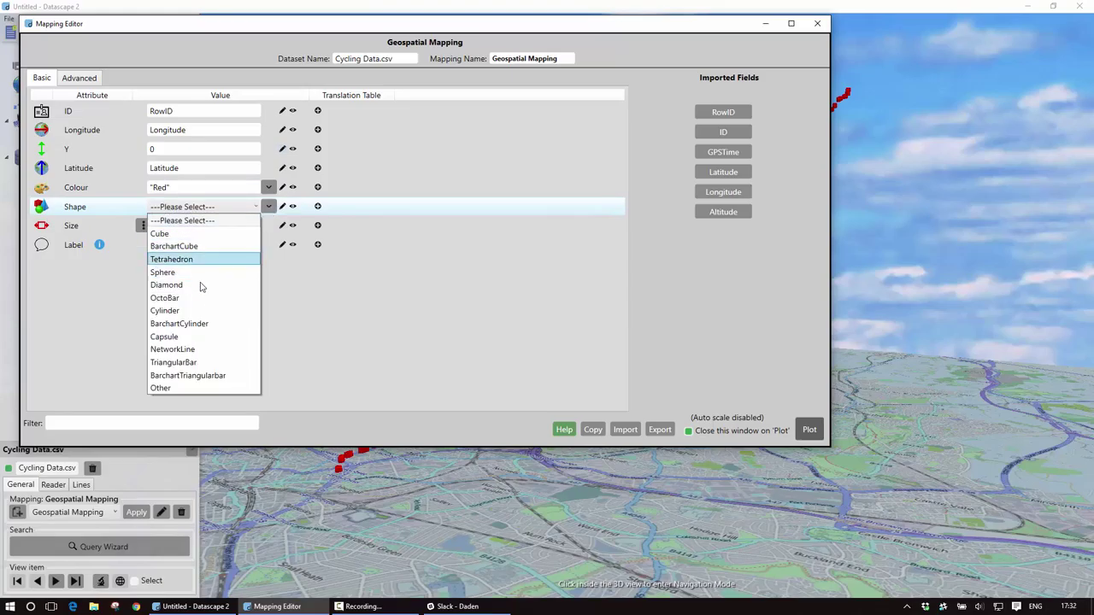
click(190, 247)
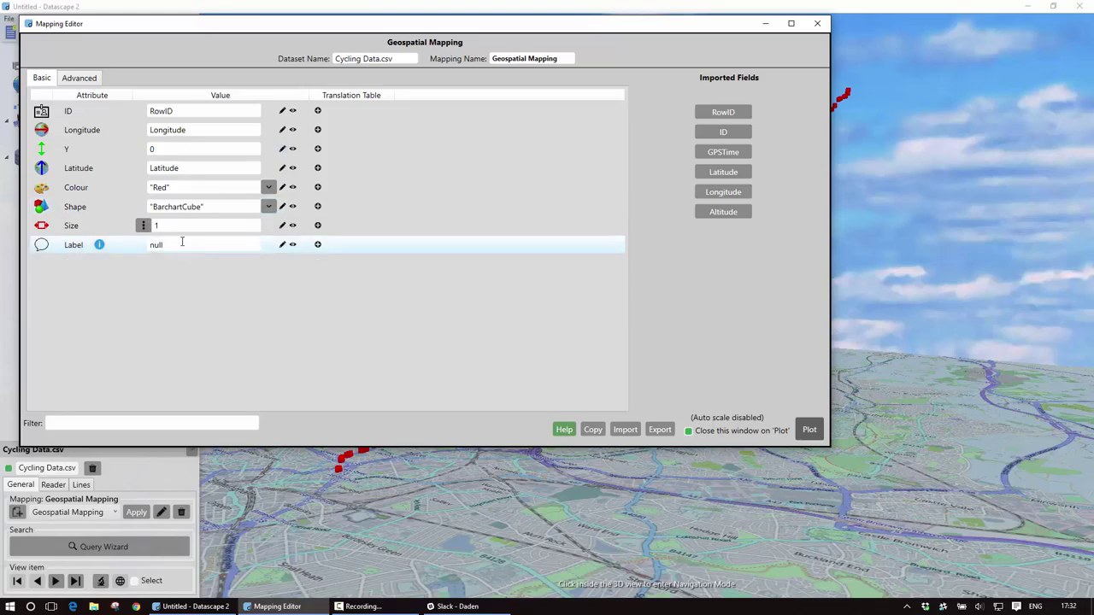
click(143, 225)
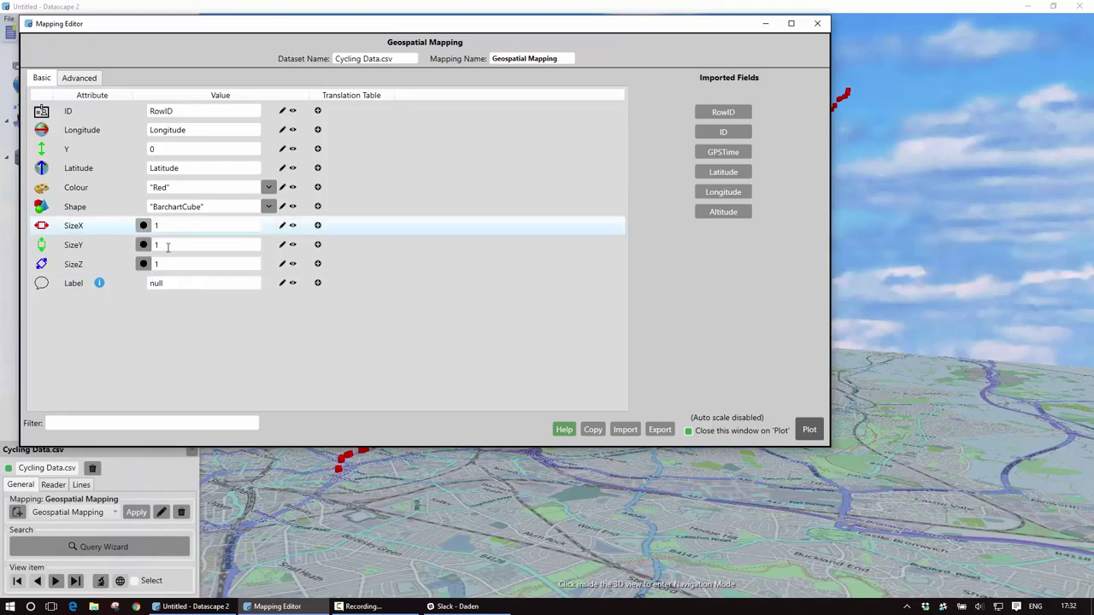
drag(180, 247, 146, 247)
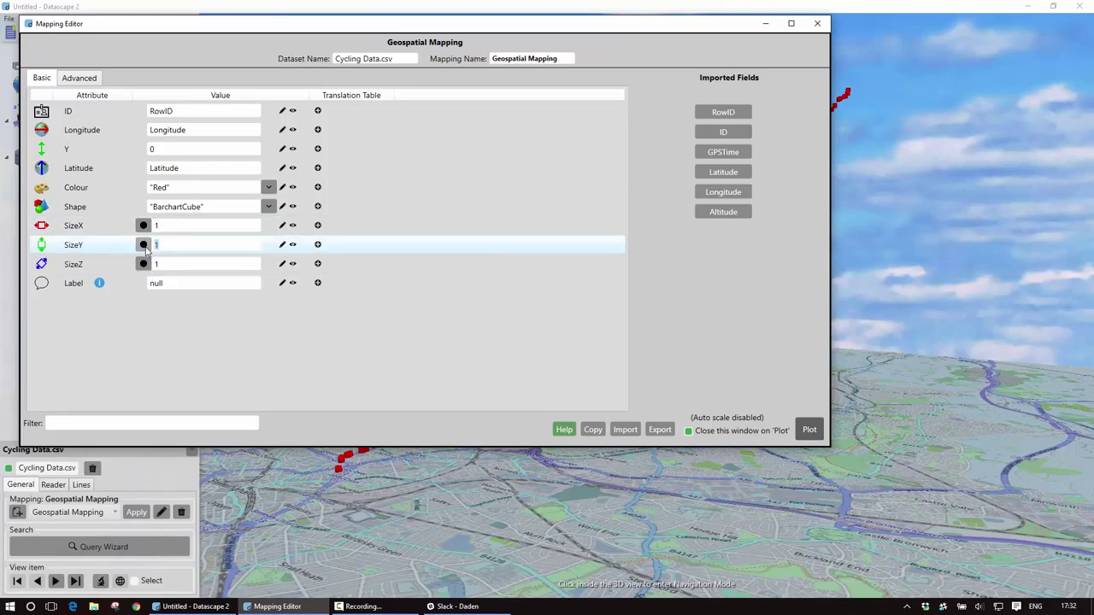
key(ctrl+v)
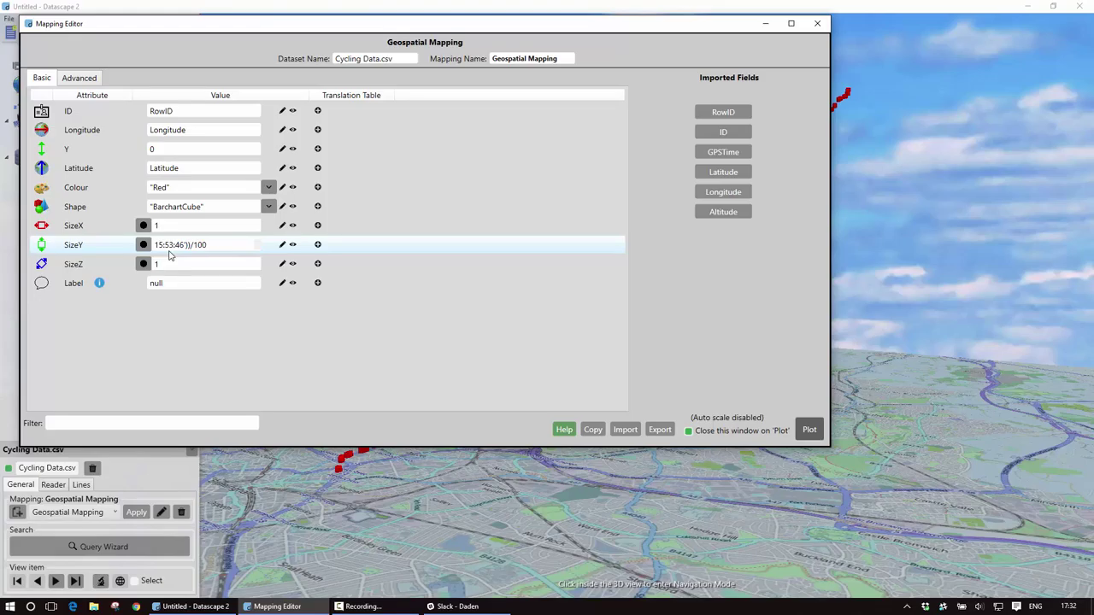
Preview the calculated SizeY values and plot the cycling data as bars with the revised mapping.
click(293, 245)
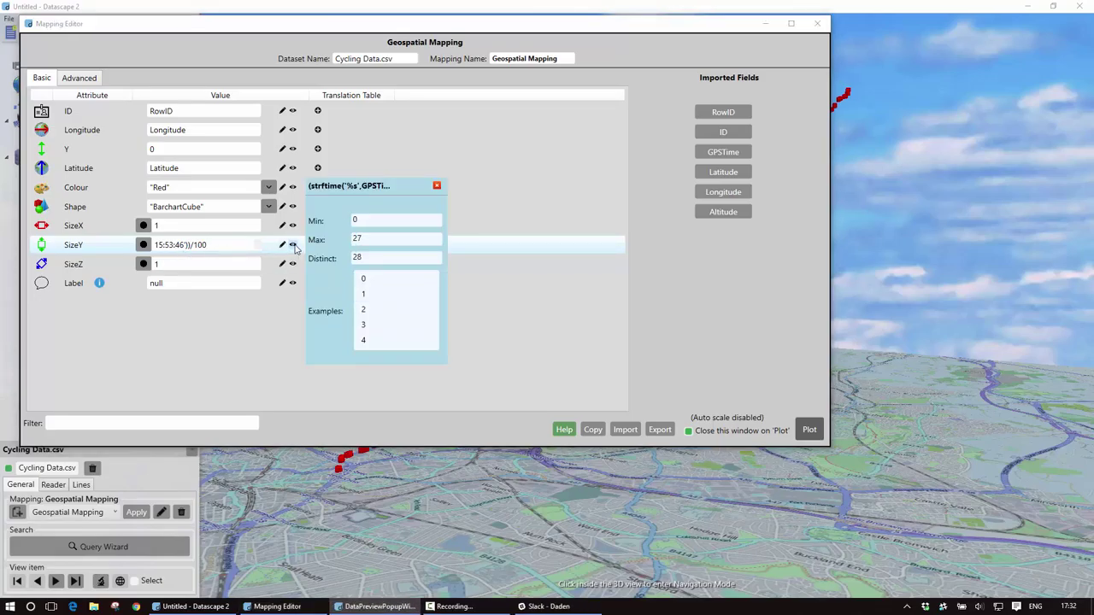
click(437, 186)
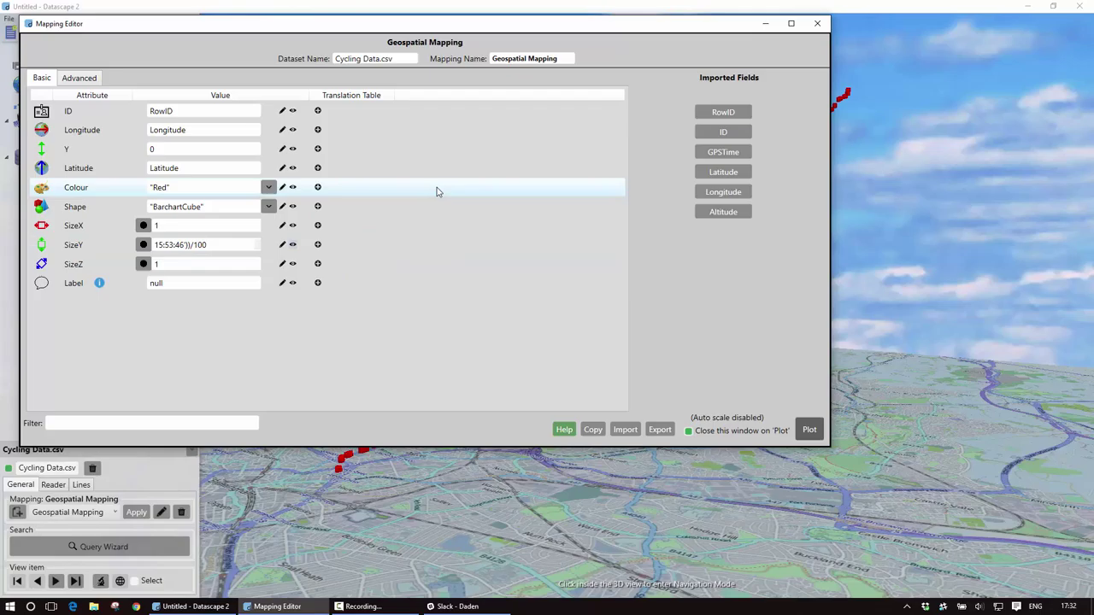
click(810, 431)
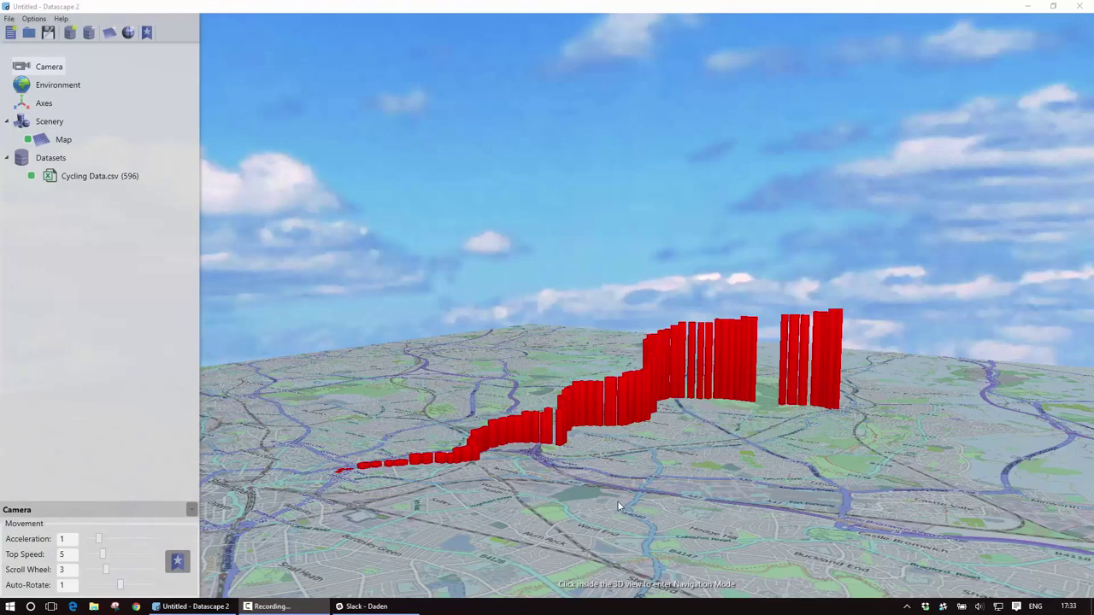
Fly along the red bars towards Sutton Coldfield and examine how their height changes over the route.
click(619, 497)
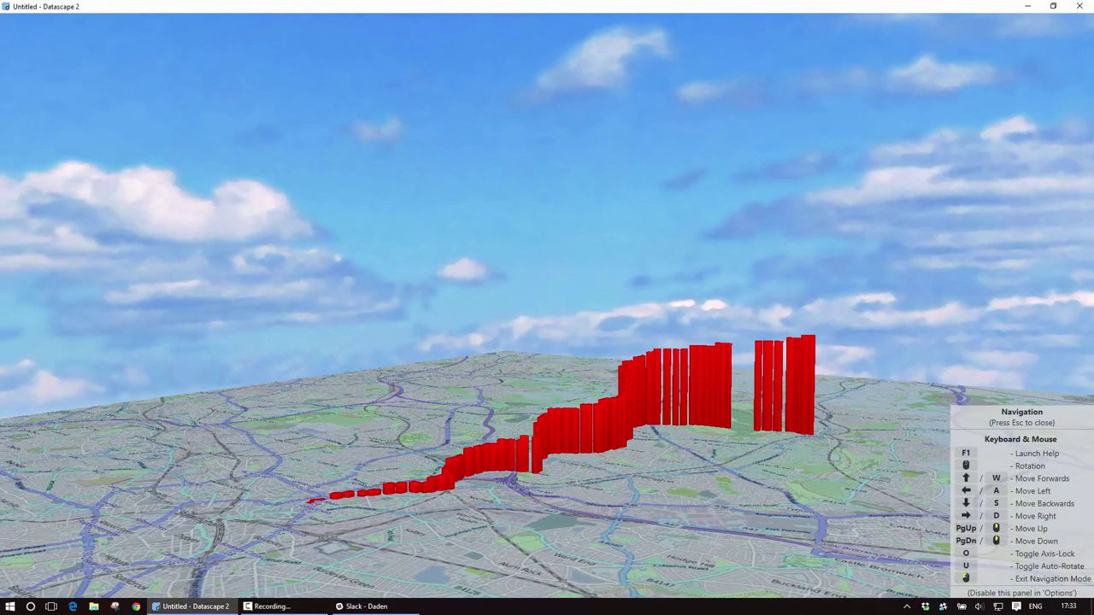
key(w)
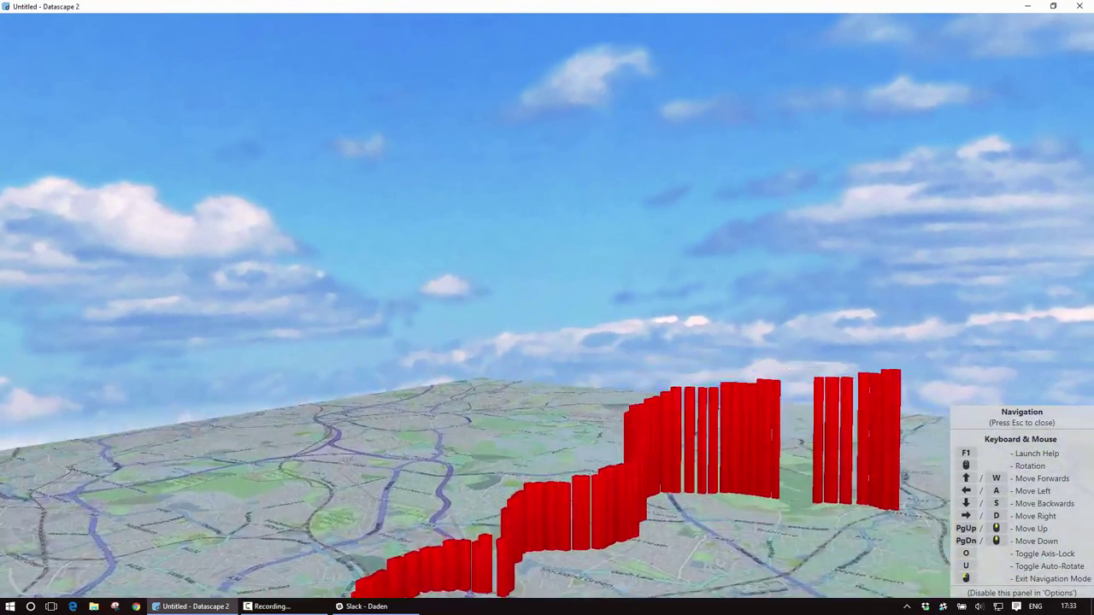
key(d)
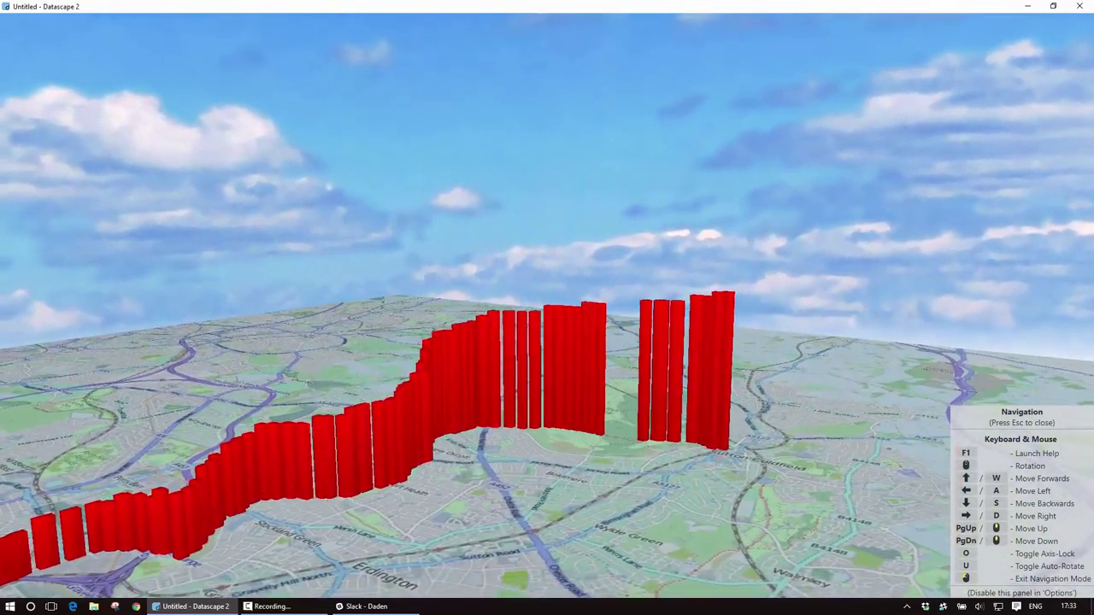
key(w)
key(w)
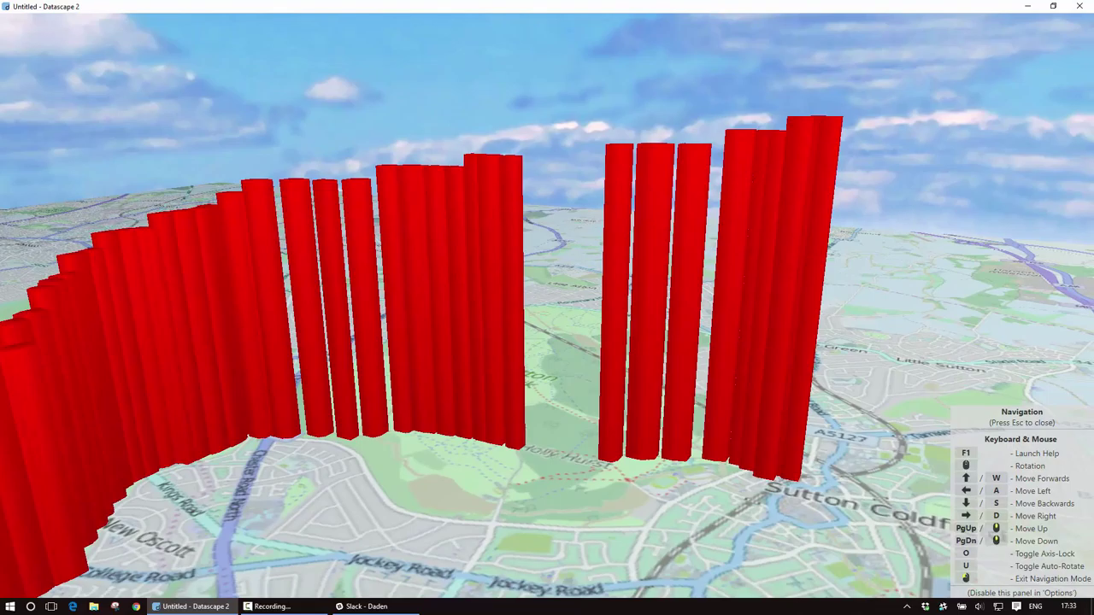
key(s)
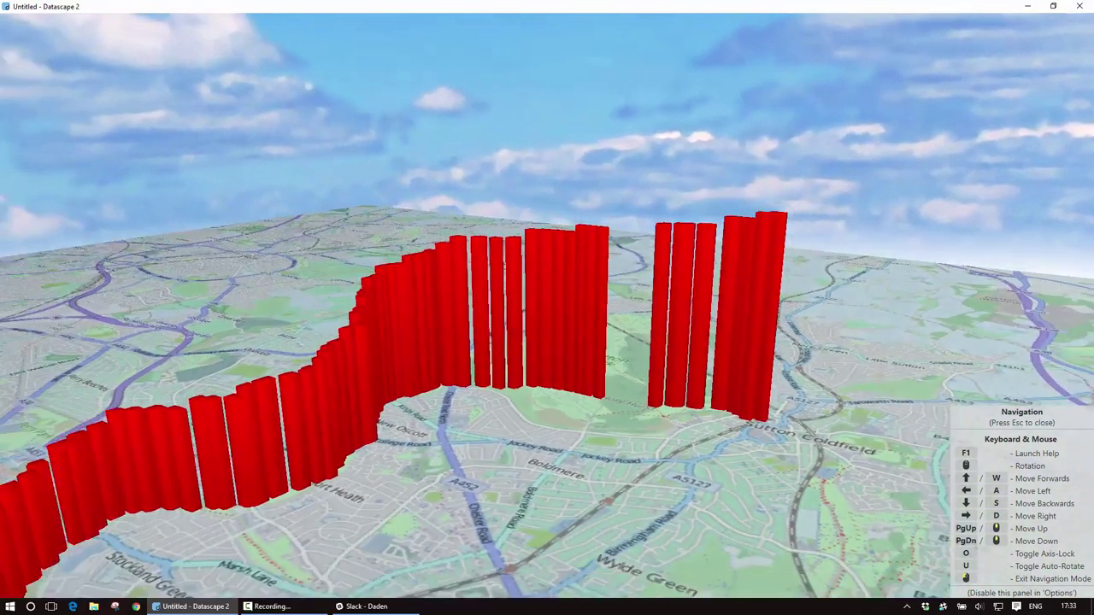
key(Escape)
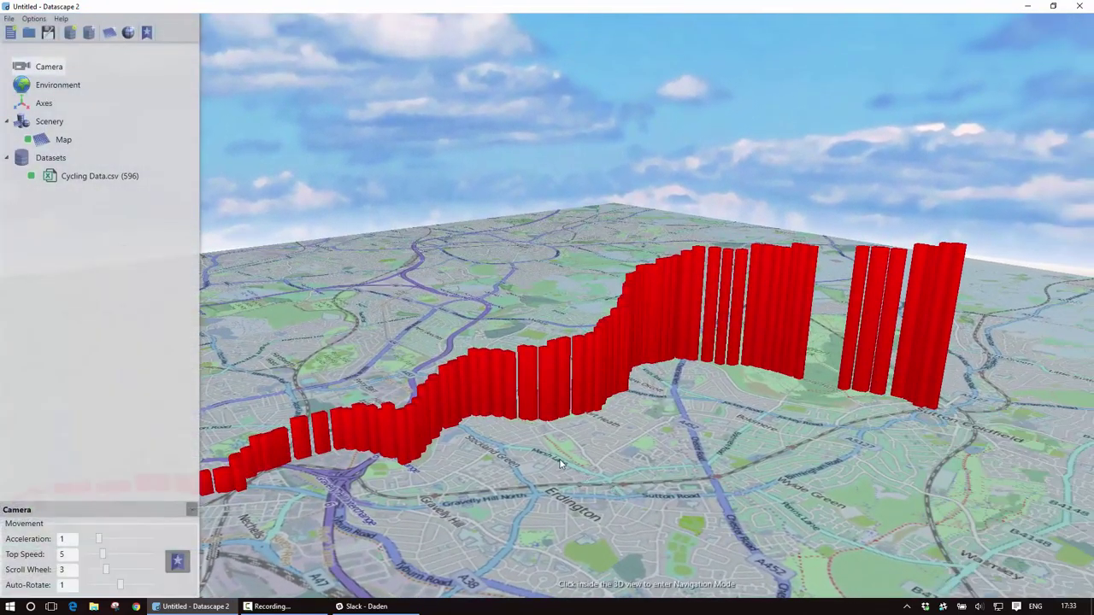
Set the Geospatial Mapping's label for Cycling Data.csv to "Height {Altitude} at {GPSTime}" and plot the data again.
click(58, 176)
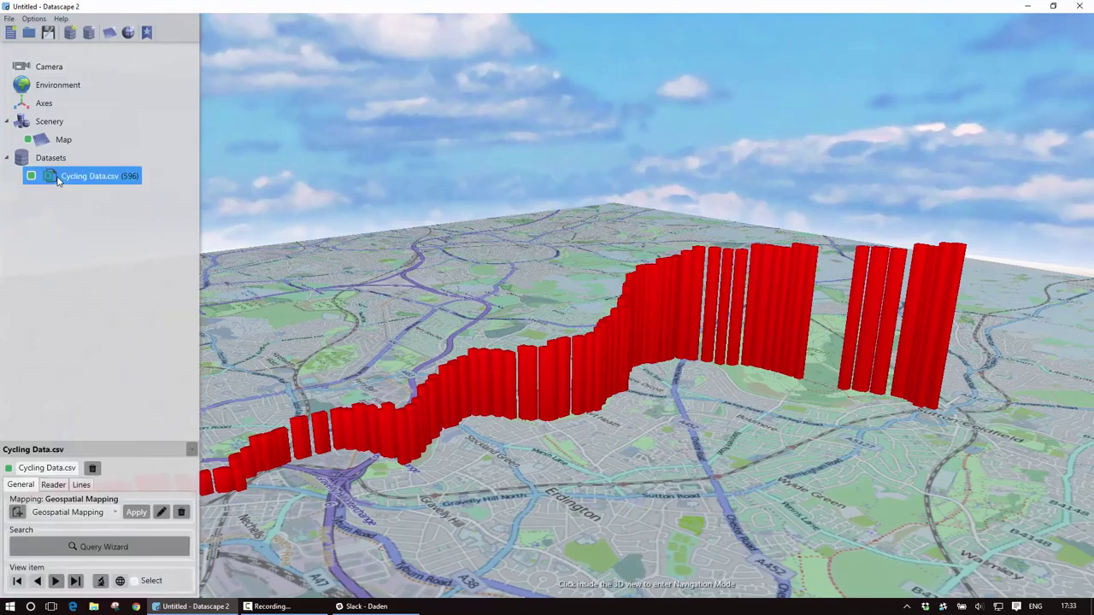
double_click(63, 176)
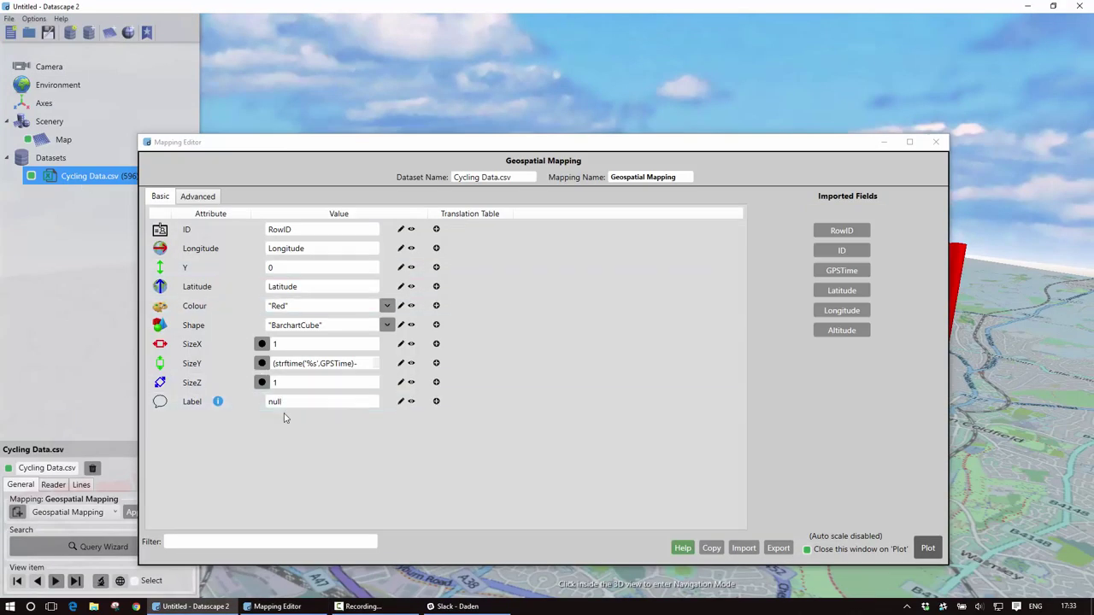
click(291, 403)
drag(291, 403, 253, 407)
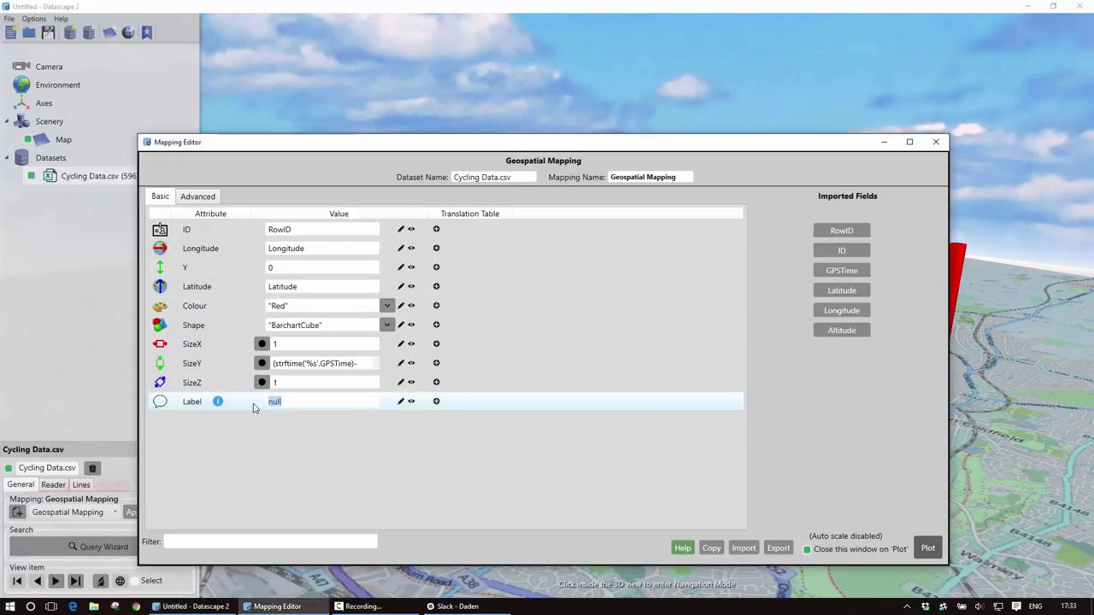
text("Height ()
click(842, 331)
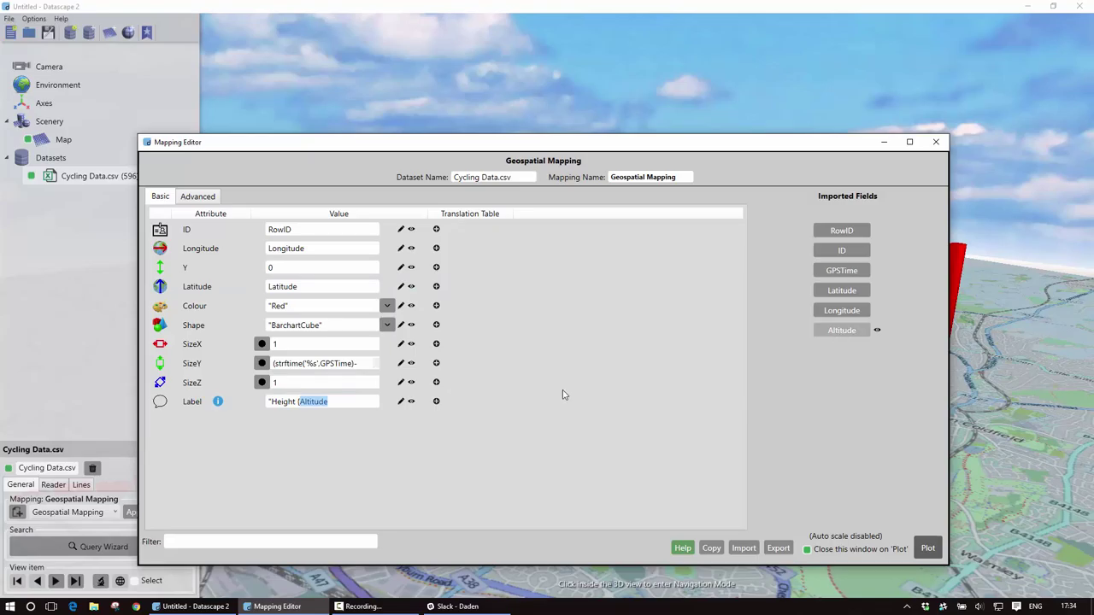
click(355, 406)
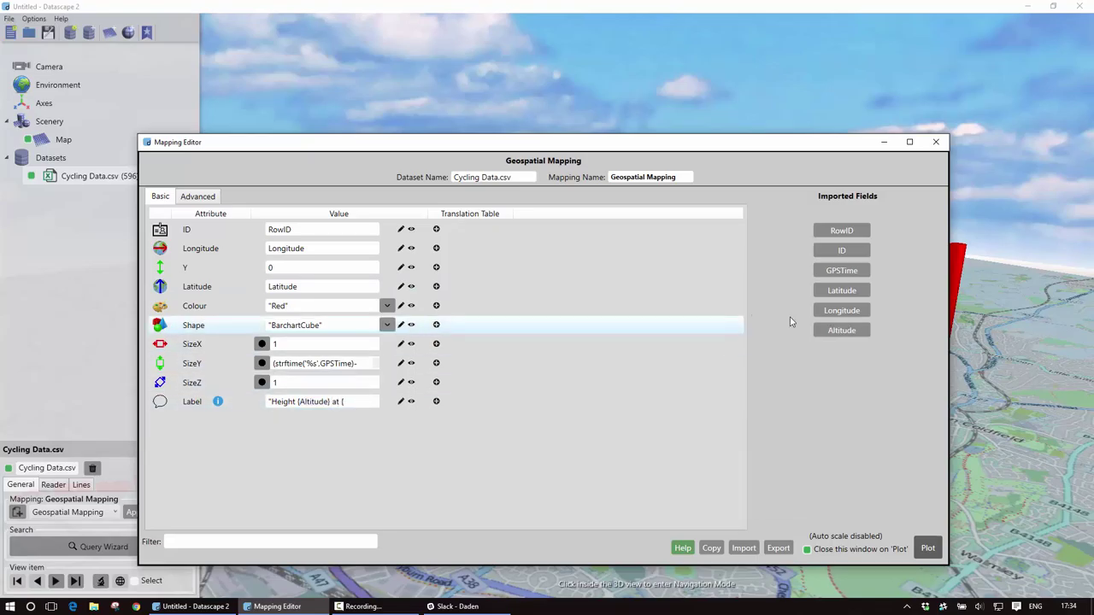
click(377, 399)
text(})
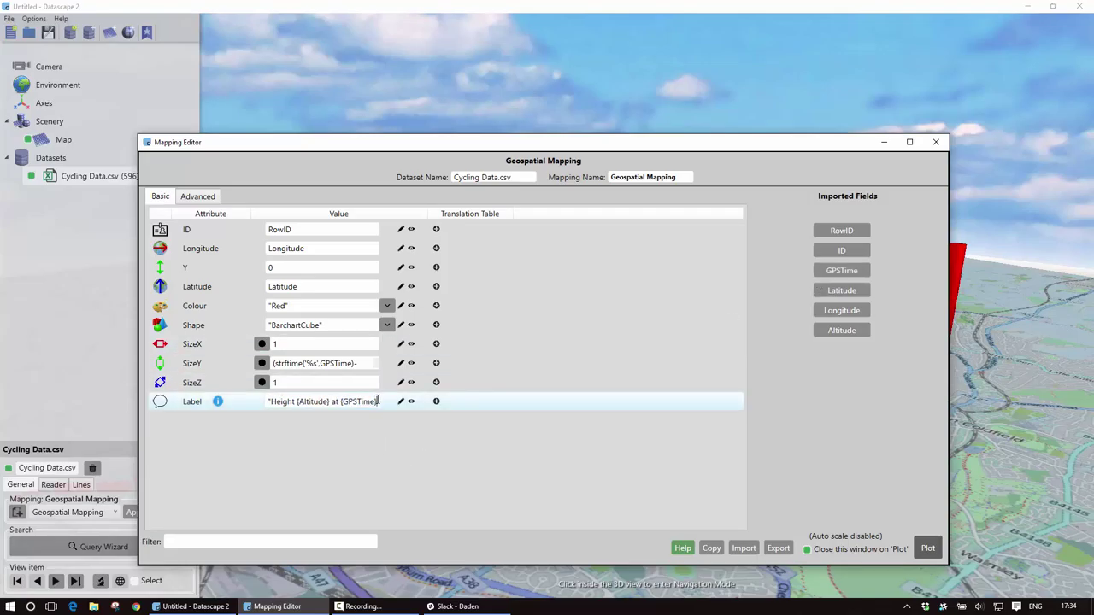
click(928, 548)
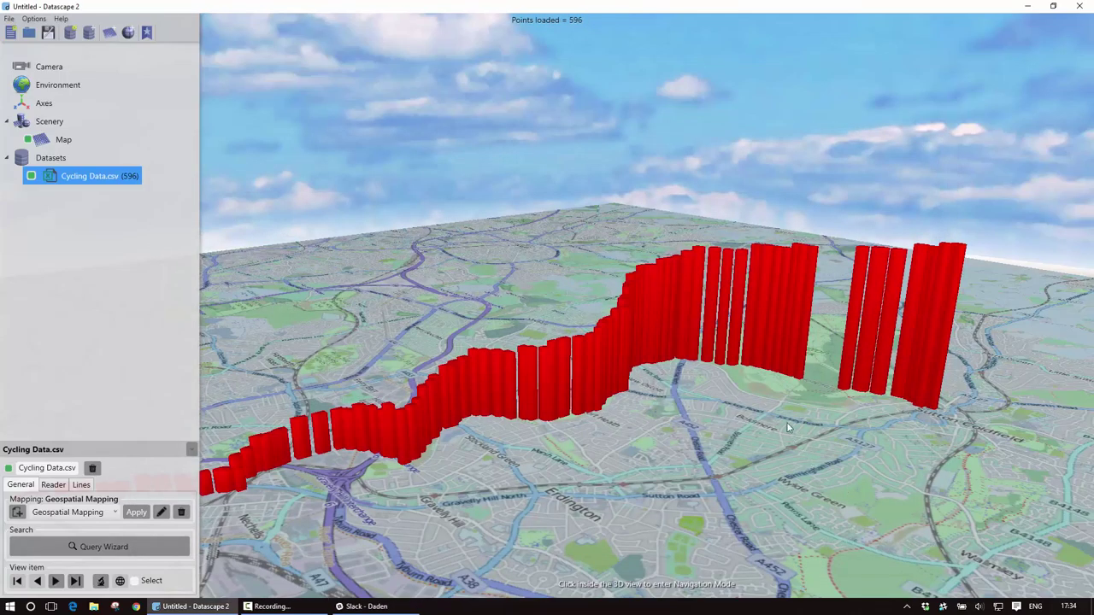
Check the height and time labels of several bars along the route.
mouse_move(641, 298)
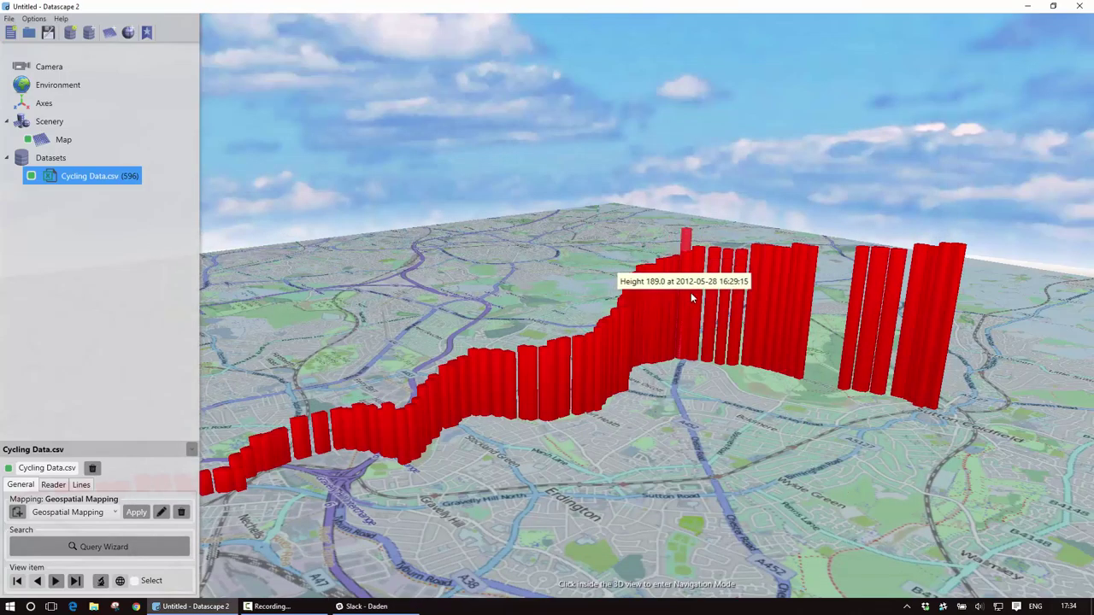
mouse_move(729, 299)
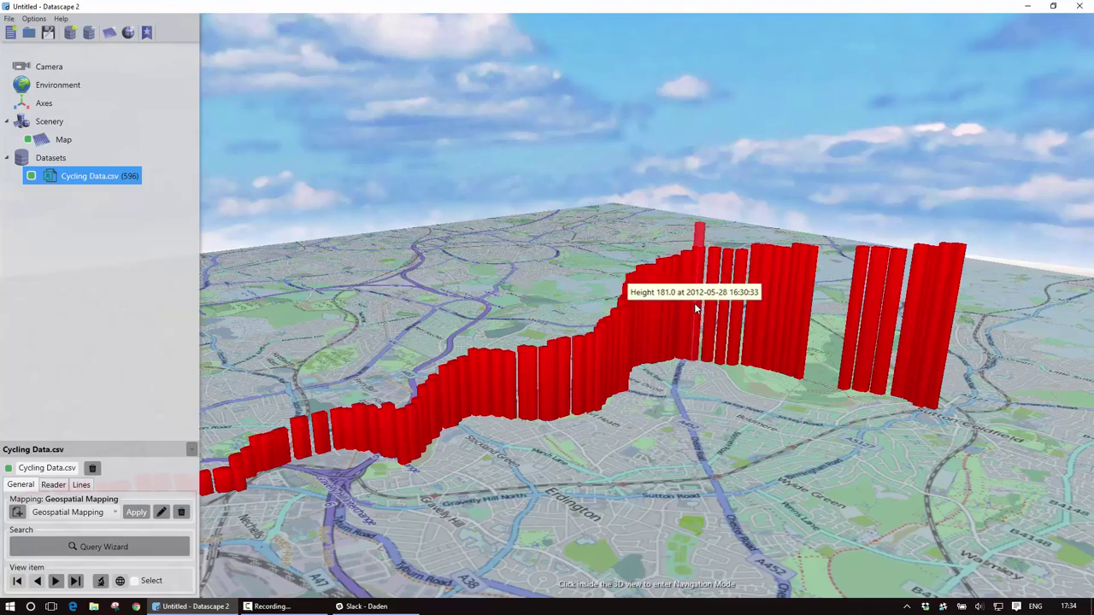
mouse_move(577, 358)
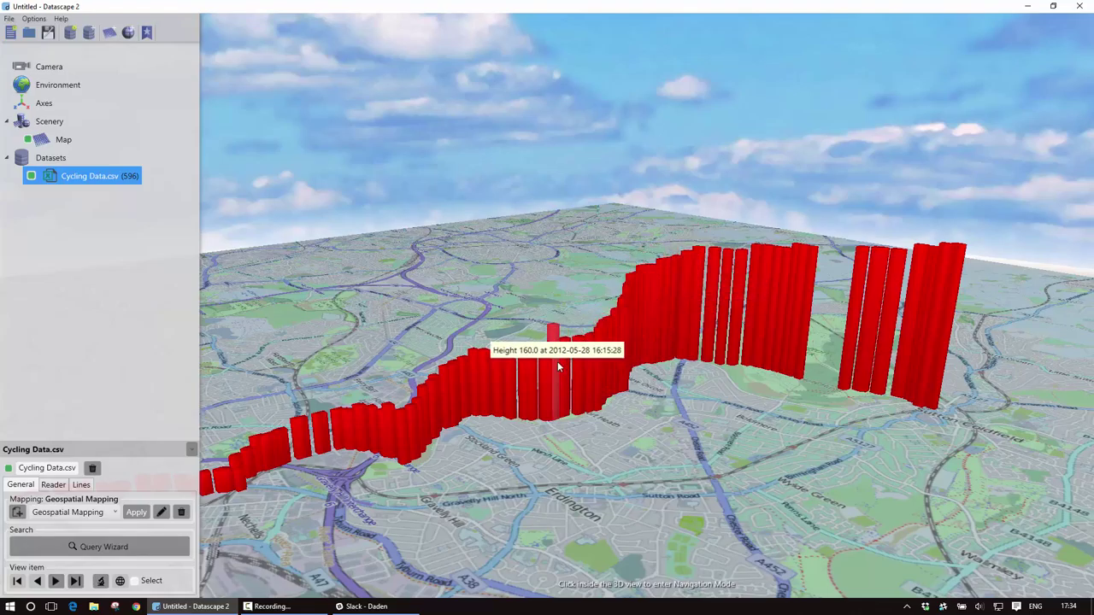